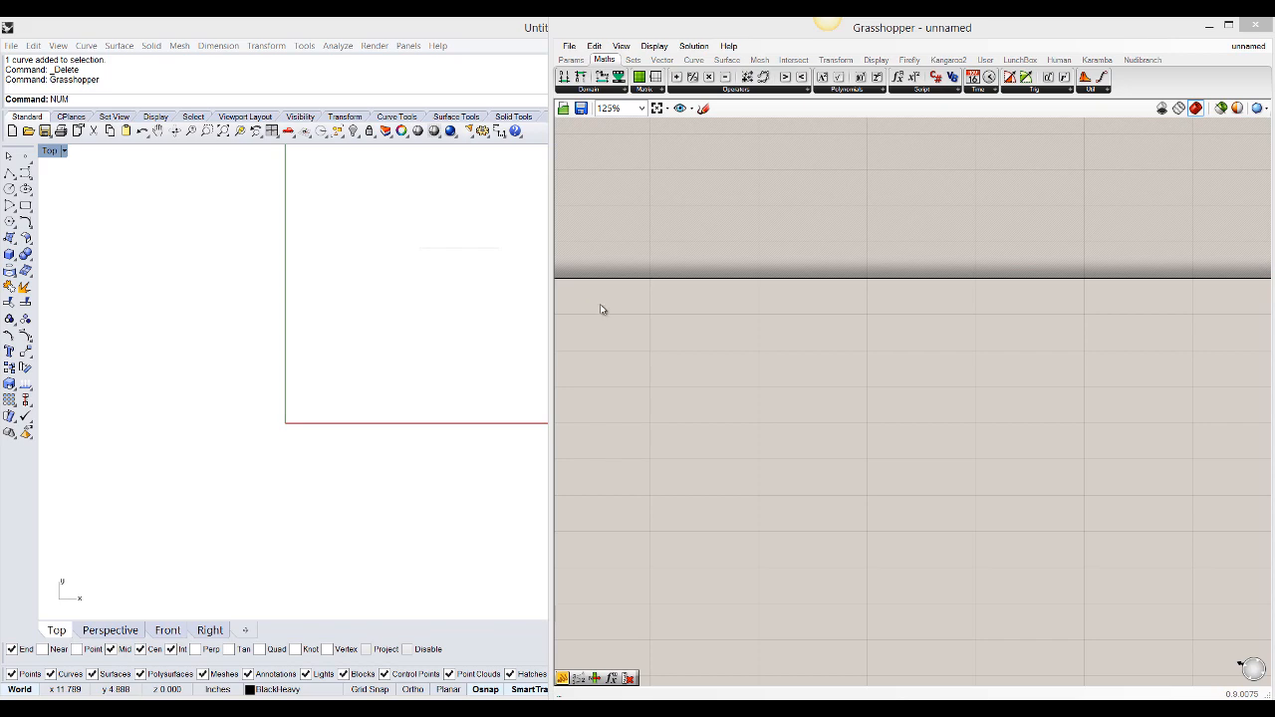
# Add a Construct Point component near the upper-left corner of the canvas.
pyautogui.moveTo(656, 329); pyautogui.dragTo(889, 262, button='right')
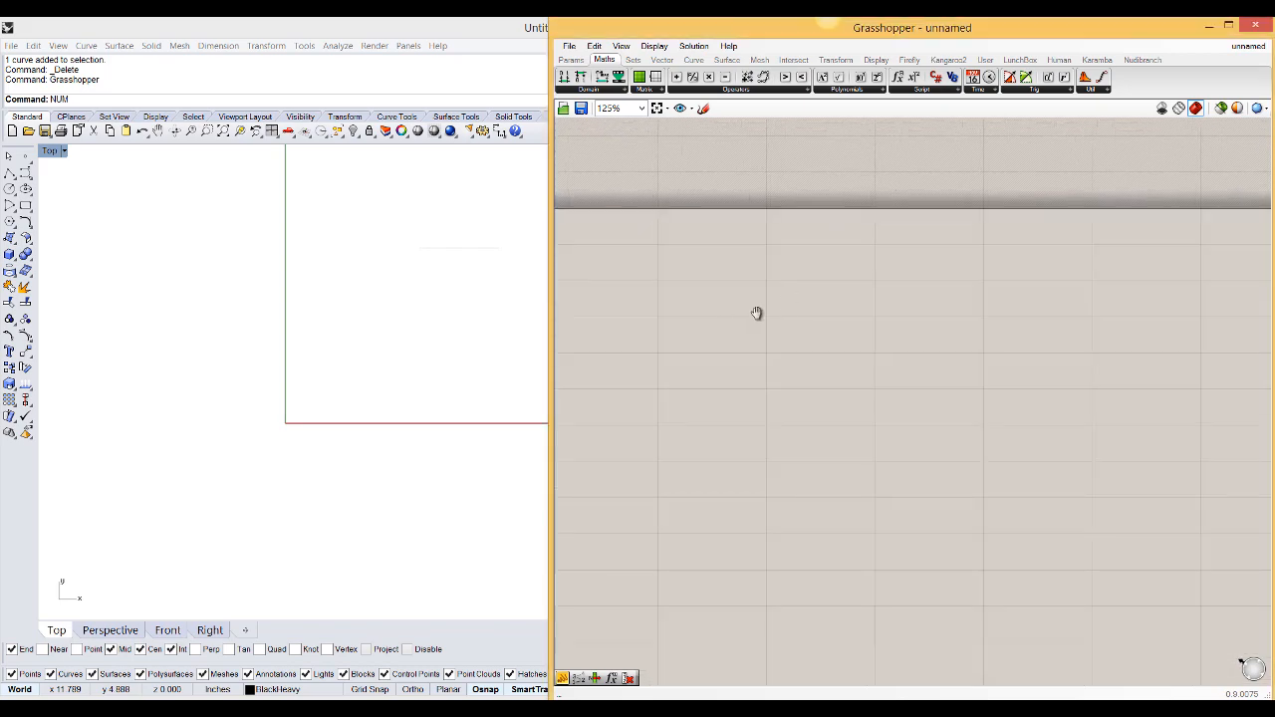
pyautogui.moveTo(757, 313); pyautogui.dragTo(674, 157, button='right')
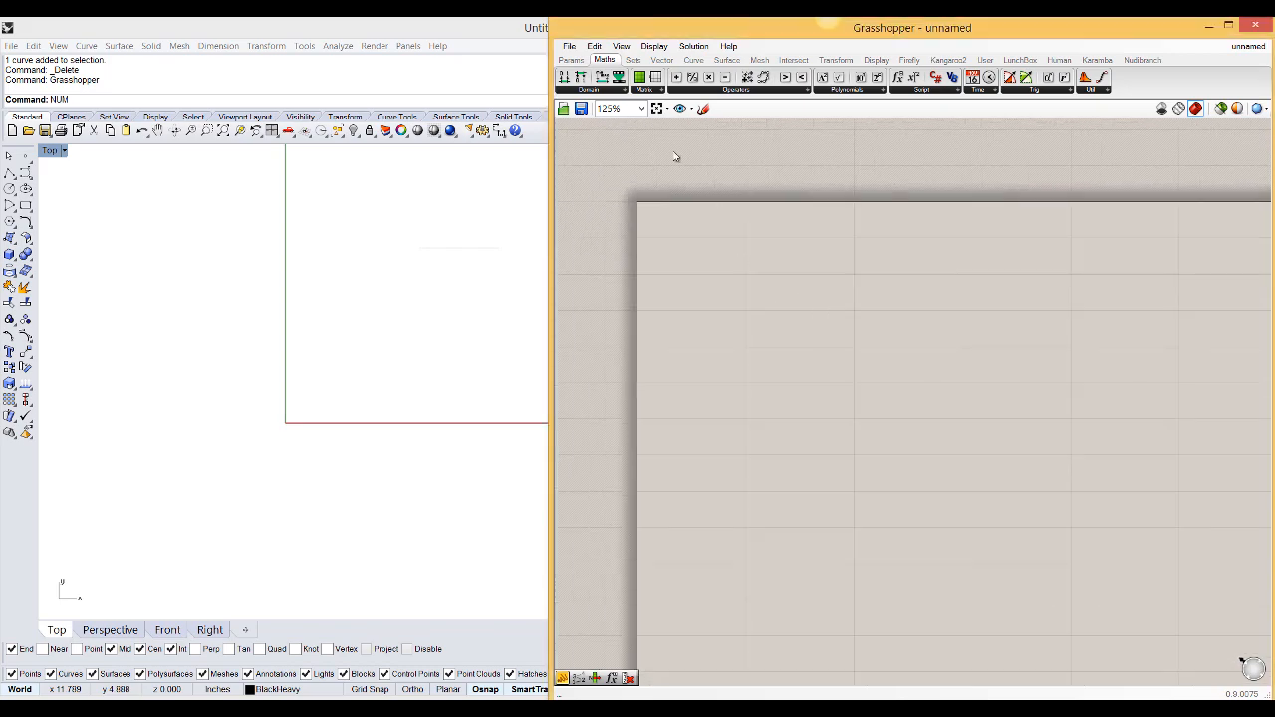
pyautogui.click(664, 61)
pyautogui.click(895, 96)
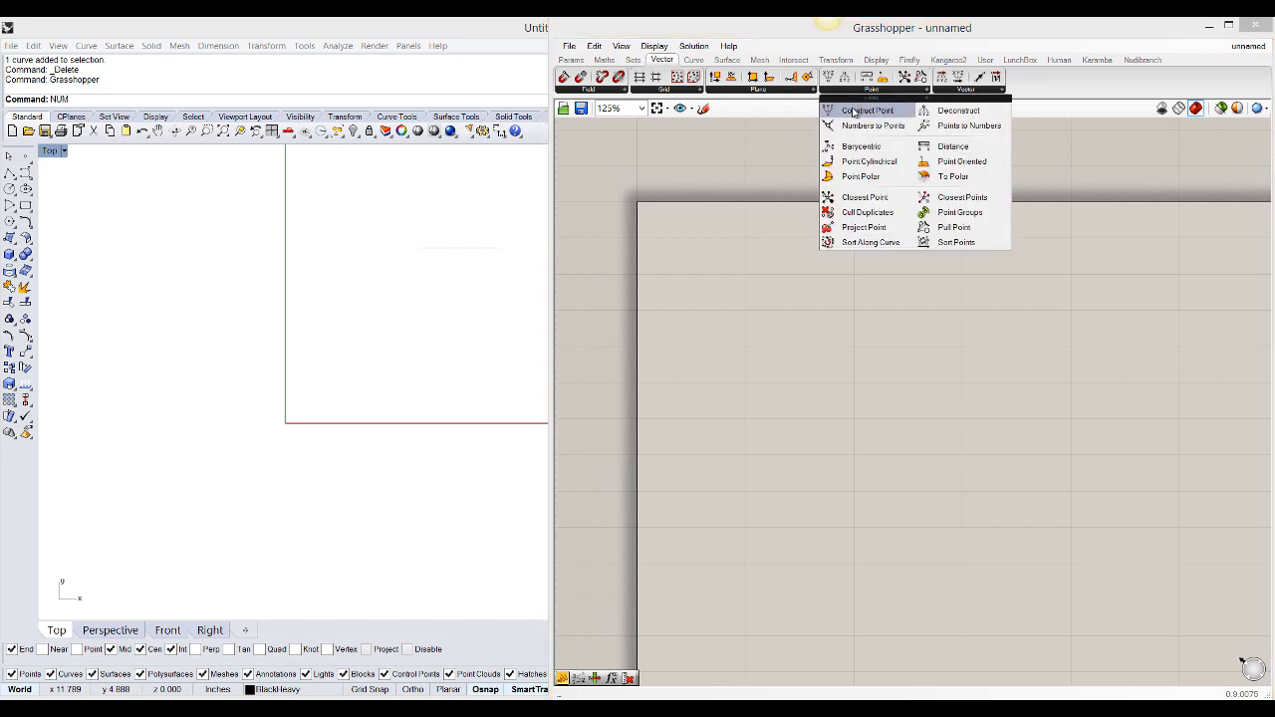
pyautogui.moveTo(832, 111); pyautogui.dragTo(747, 354)
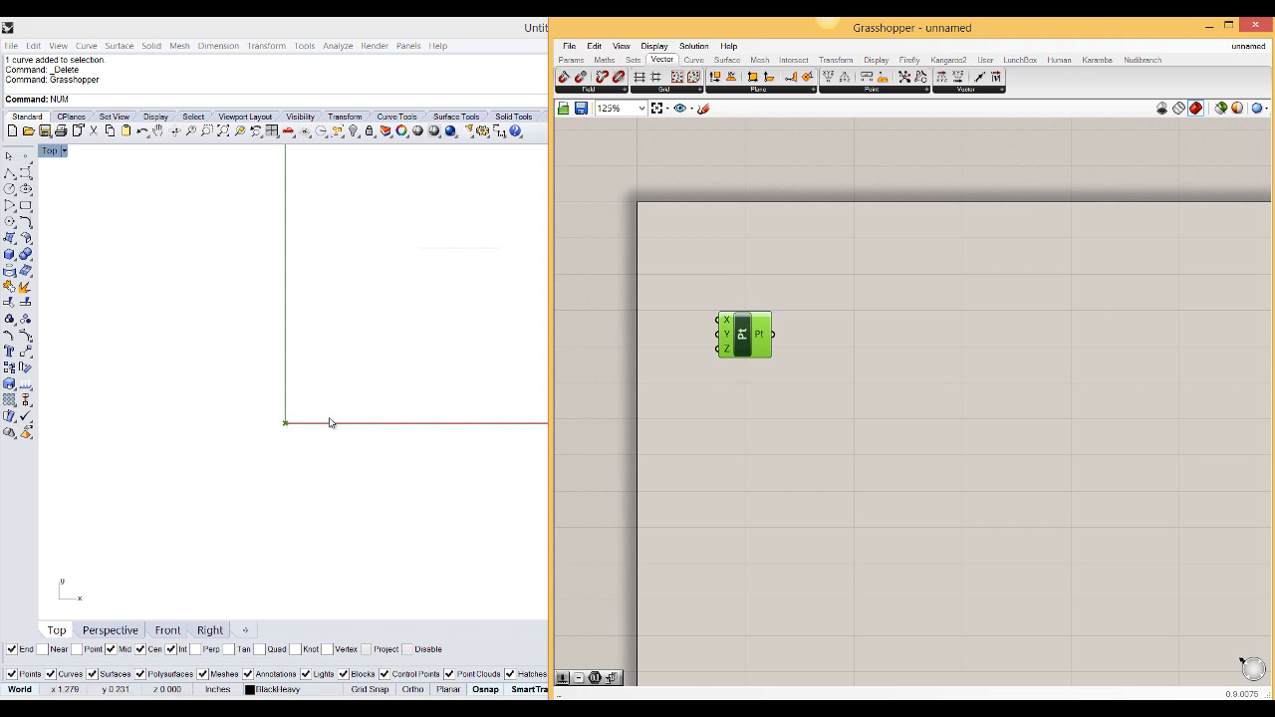
pyautogui.moveTo(795, 370); pyautogui.dragTo(753, 379, button='right')
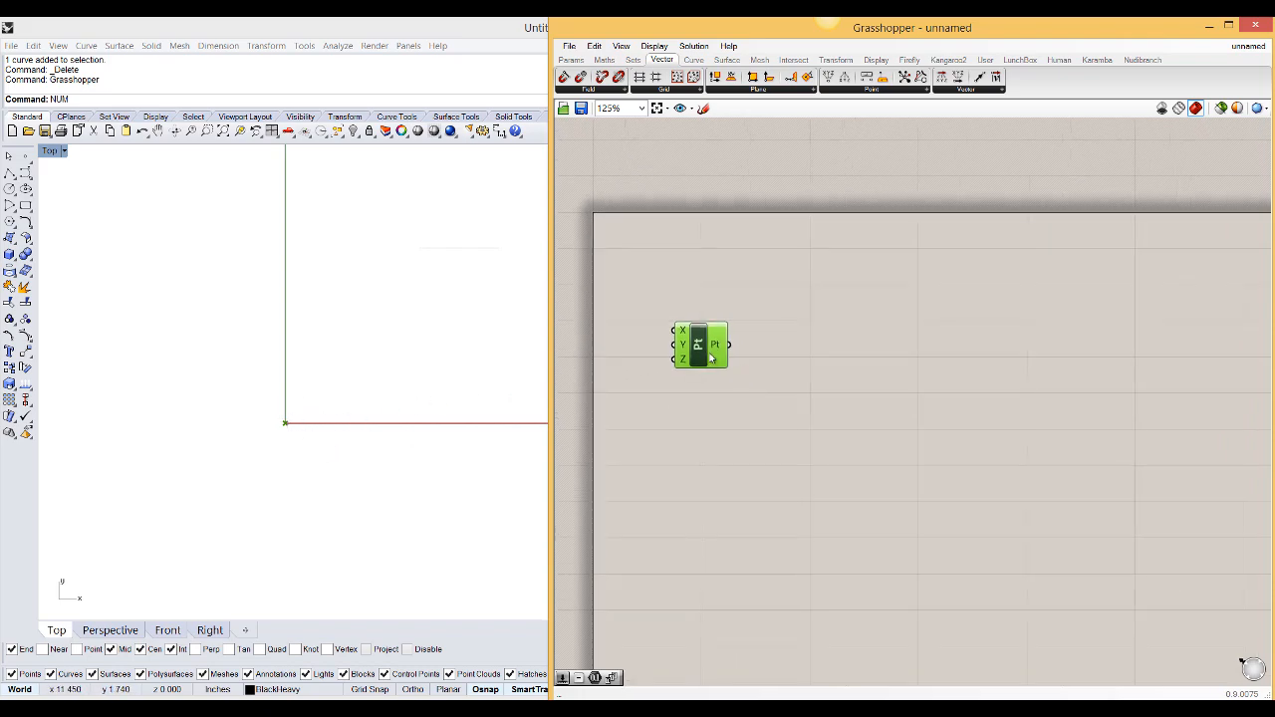
pyautogui.moveTo(710, 363)
pyautogui.mouseDown()
pyautogui.moveTo(720, 335)
pyautogui.moveTo(713, 352)
pyautogui.mouseUp()
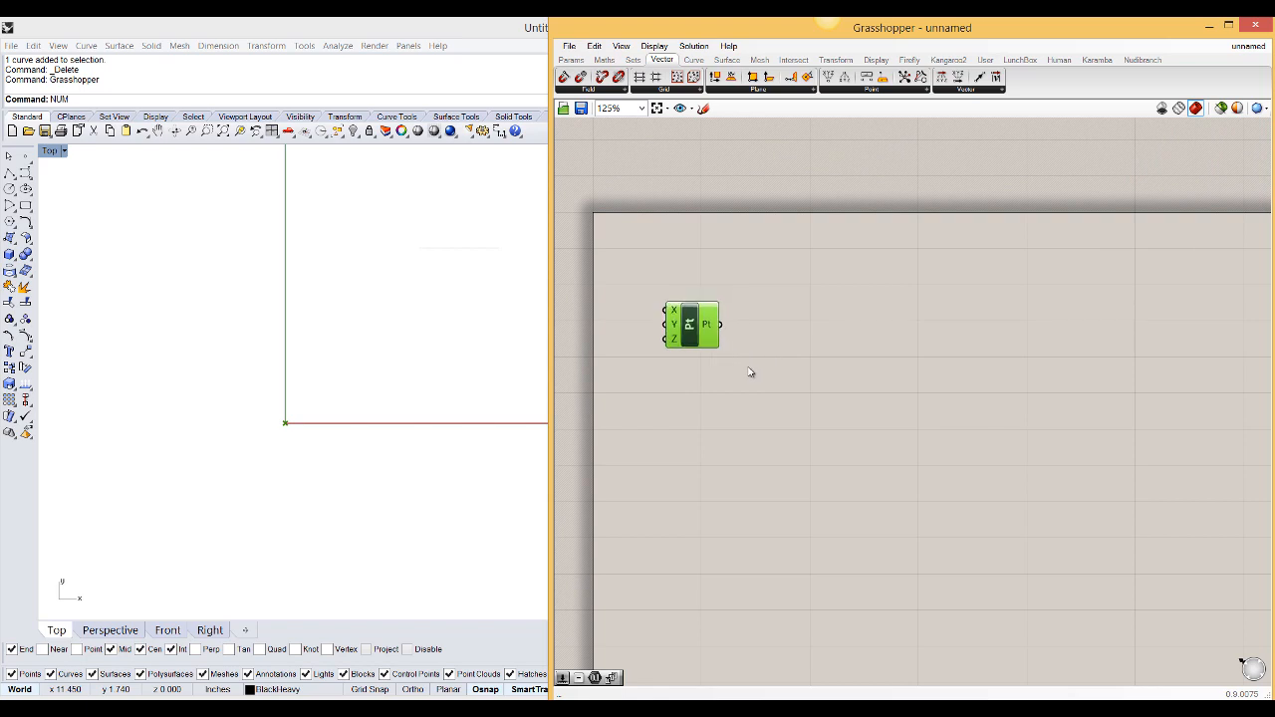
# Add two number sliders, wire them to the point's X and Y inputs, and set both to 3.
pyautogui.doubleClick(754, 401)
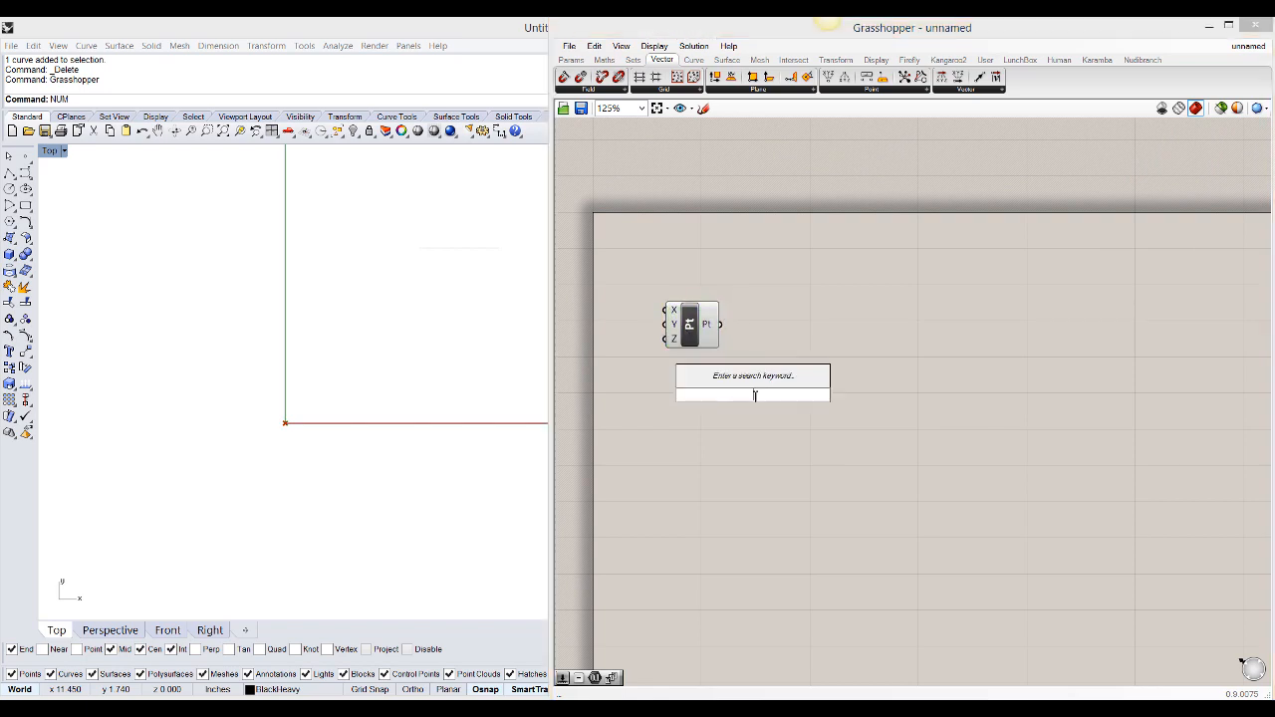
pyautogui.write('2')
pyautogui.press('Return')
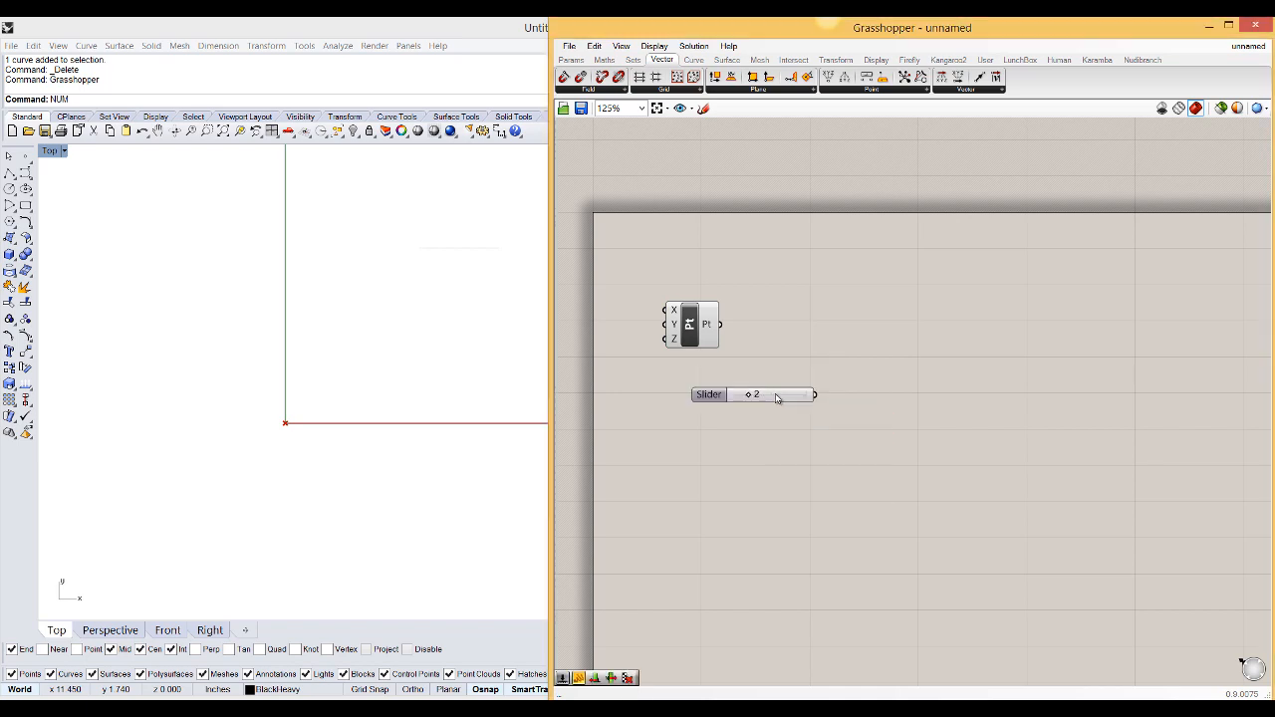
pyautogui.moveTo(777, 398); pyautogui.dragTo(774, 395)
pyautogui.moveTo(690, 325); pyautogui.dragTo(805, 339)
pyautogui.moveTo(779, 397); pyautogui.dragTo(823, 343)
pyautogui.moveTo(700, 346); pyautogui.dragTo(724, 325)
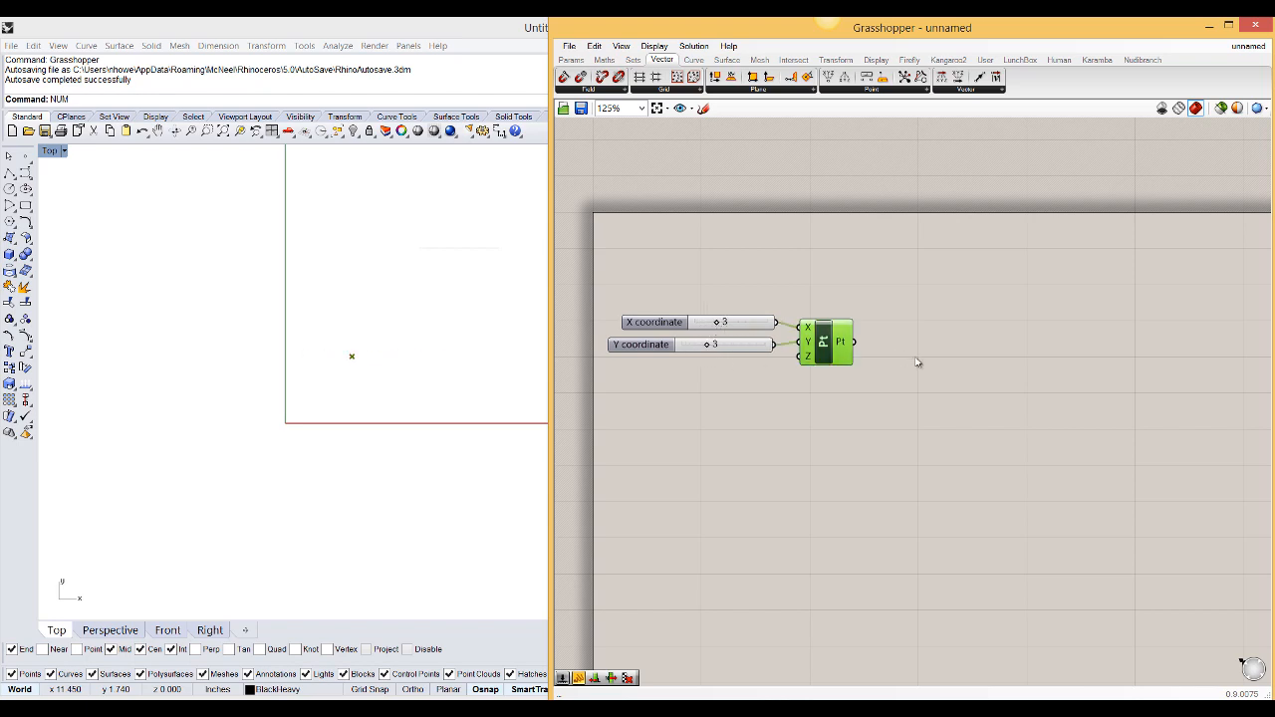
pyautogui.moveTo(825, 344); pyautogui.dragTo(955, 350)
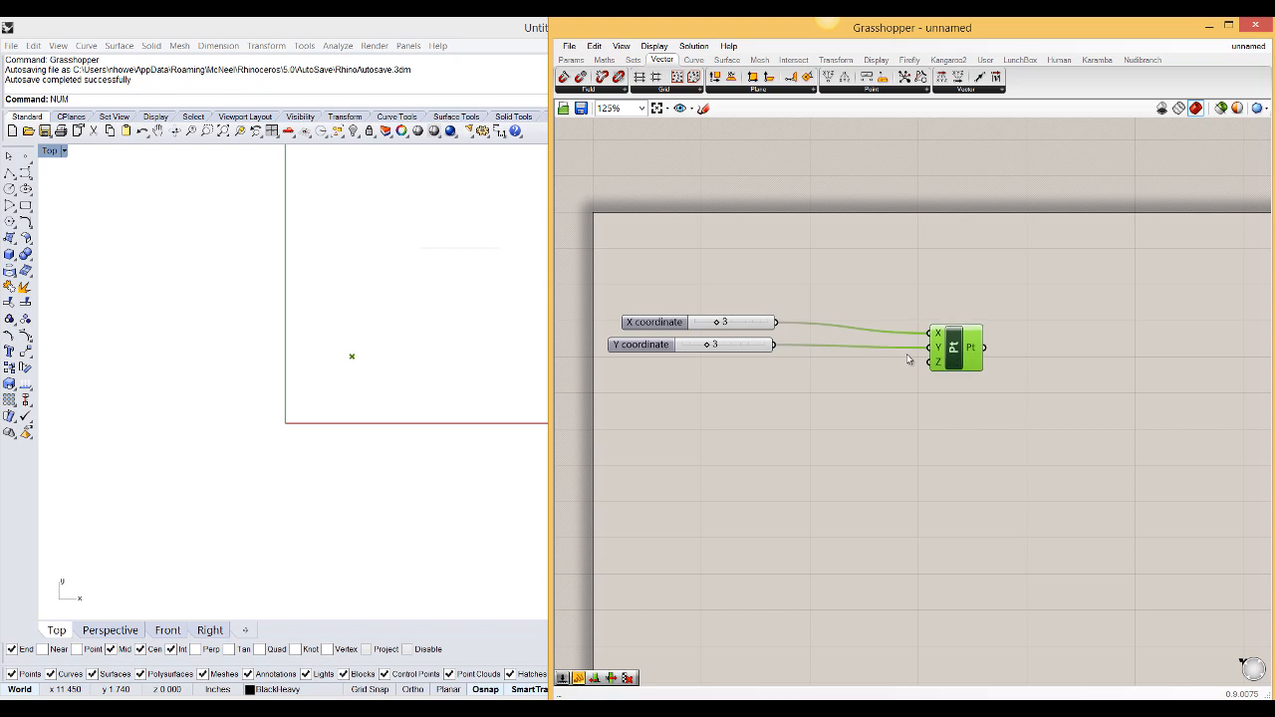
# Delete the Y coordinate slider and place a Division component between the X slider and the point component.
pyautogui.click(727, 347)
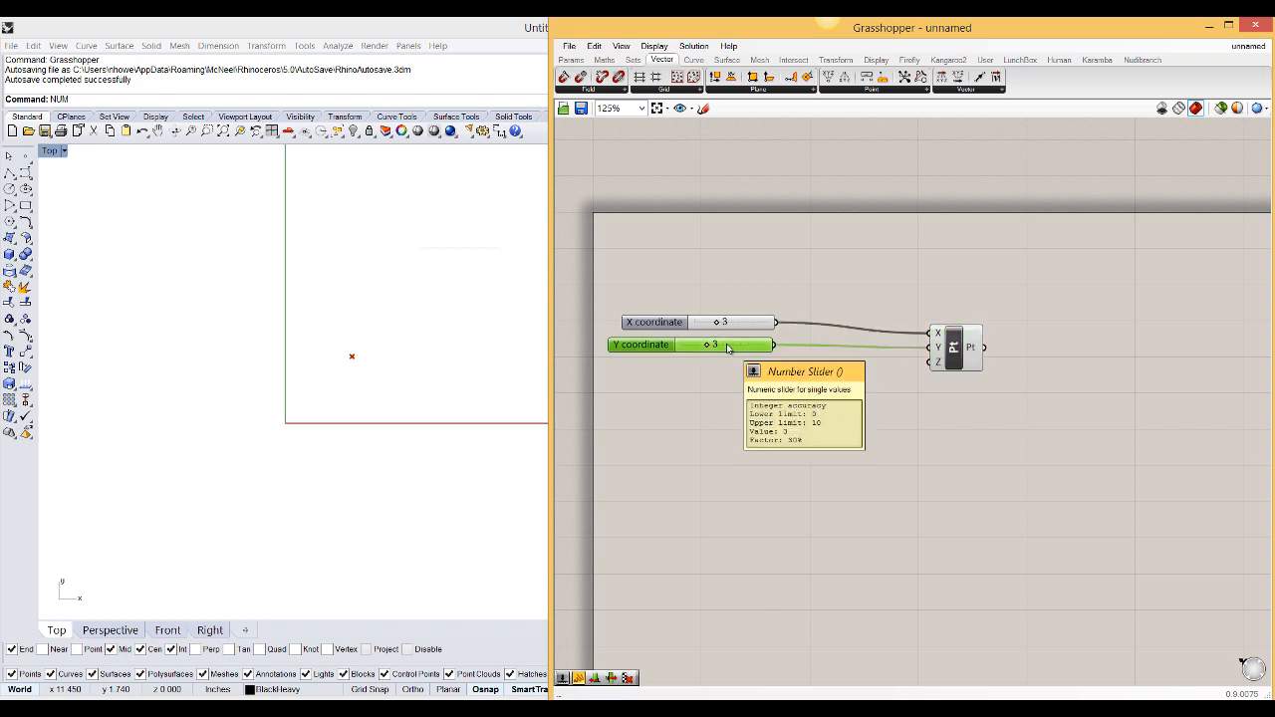
pyautogui.press('Delete')
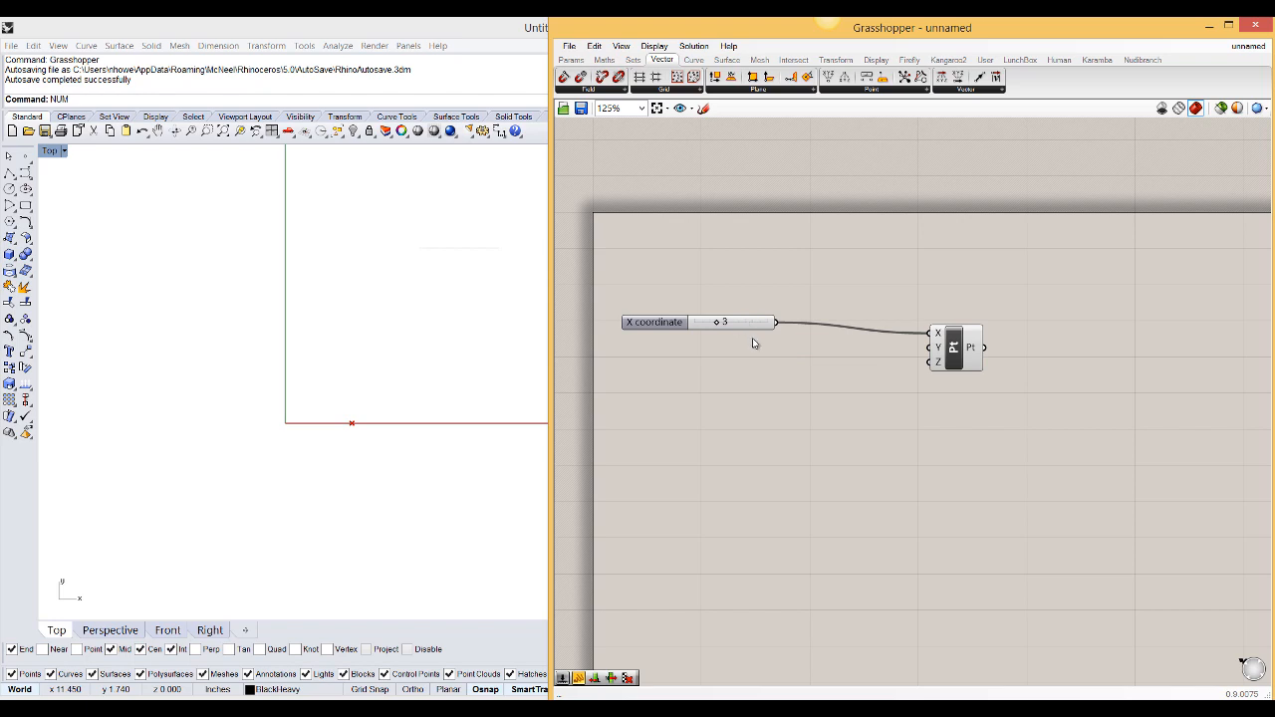
pyautogui.click(604, 60)
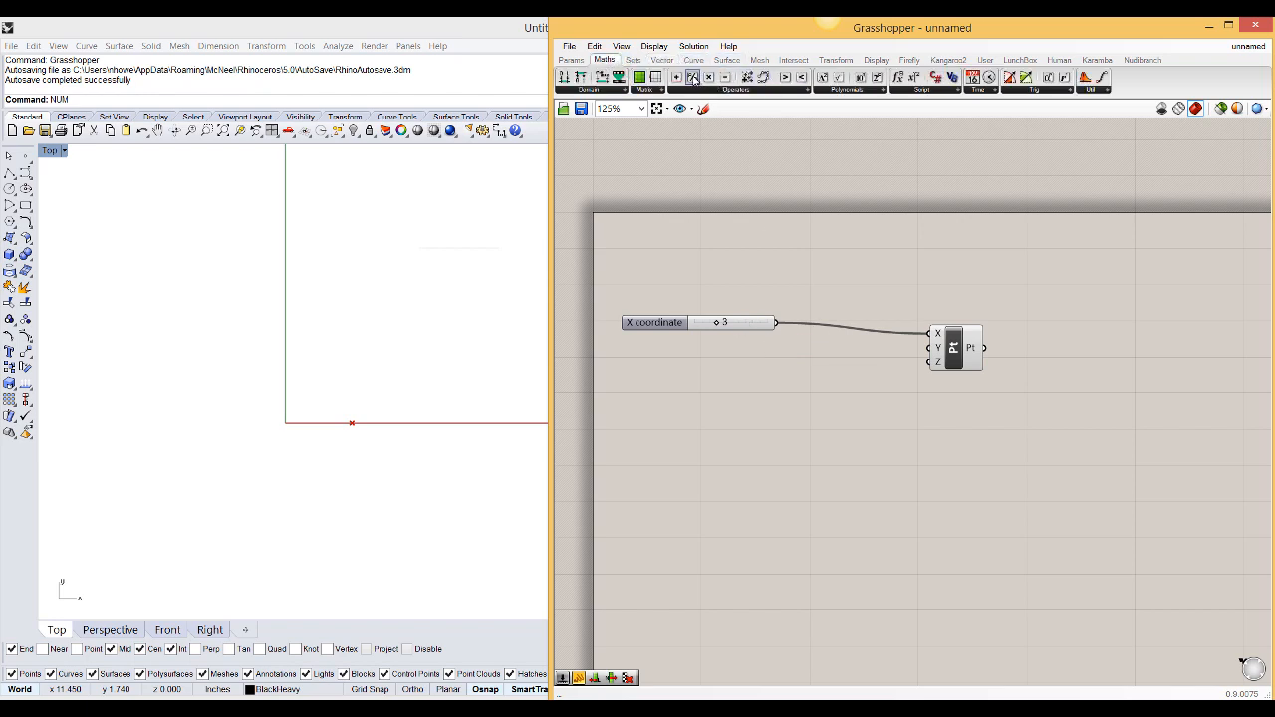
pyautogui.moveTo(692, 78); pyautogui.dragTo(845, 337)
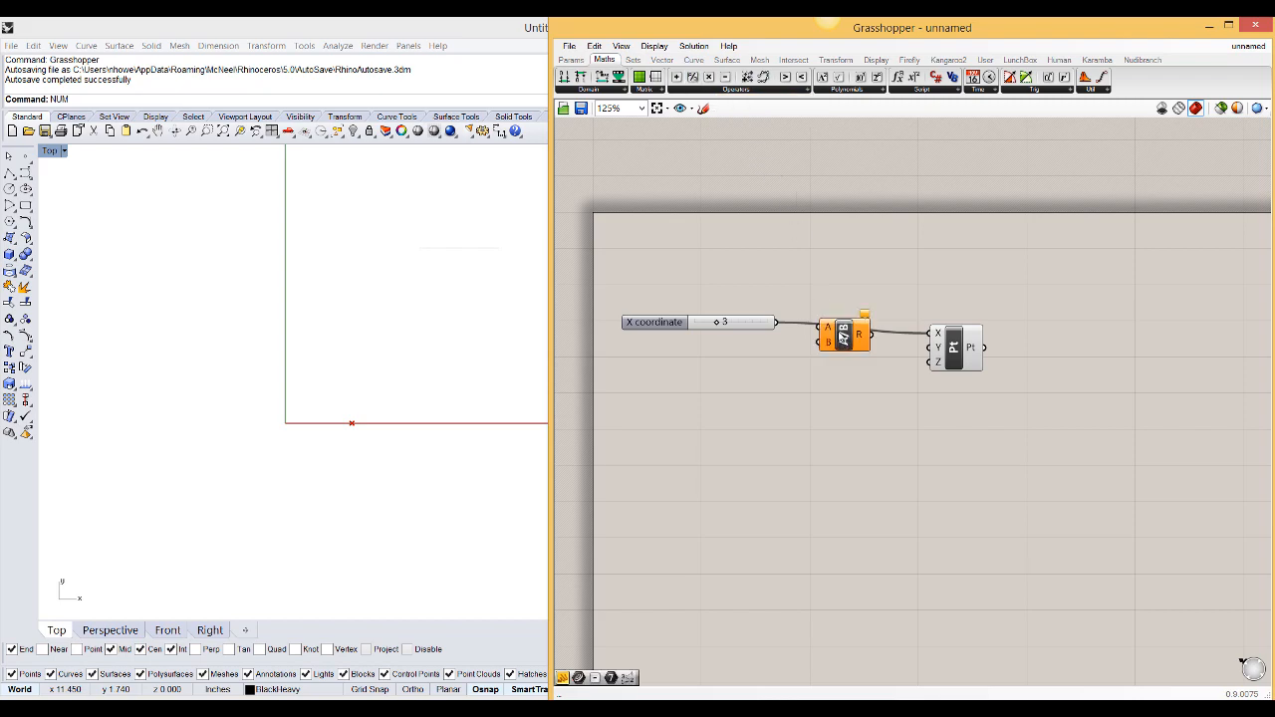
# Duplicate the X slider, wire both sliders to the division's A and B inputs, and connect its result to the point's Y.
pyautogui.moveTo(759, 321); pyautogui.dragTo(749, 312)
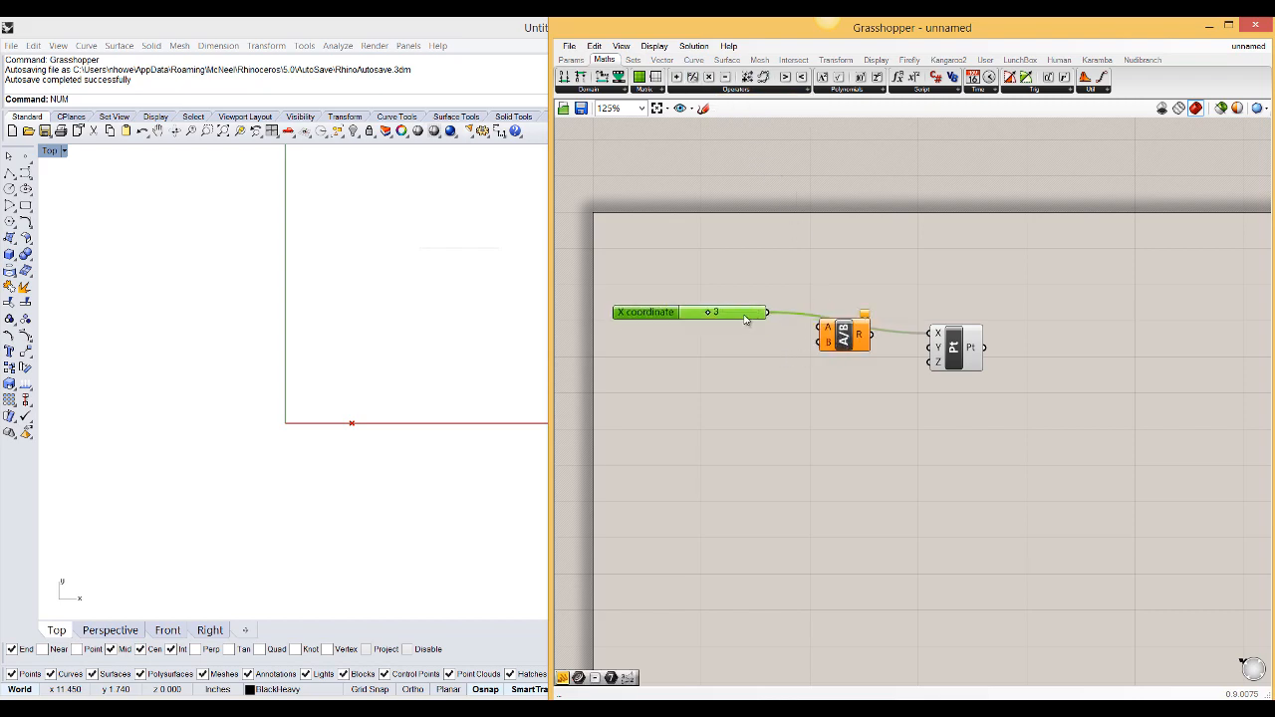
pyautogui.hotkey('ctrl', 'v')
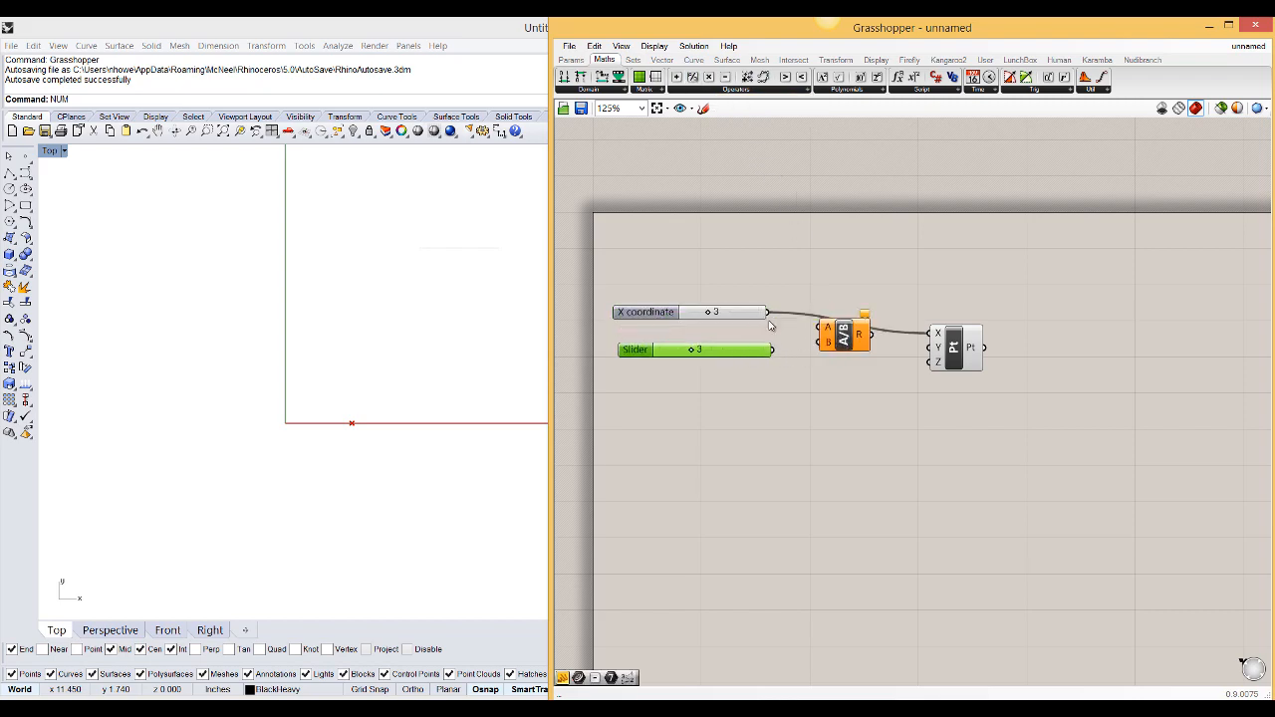
pyautogui.moveTo(773, 348); pyautogui.dragTo(847, 350)
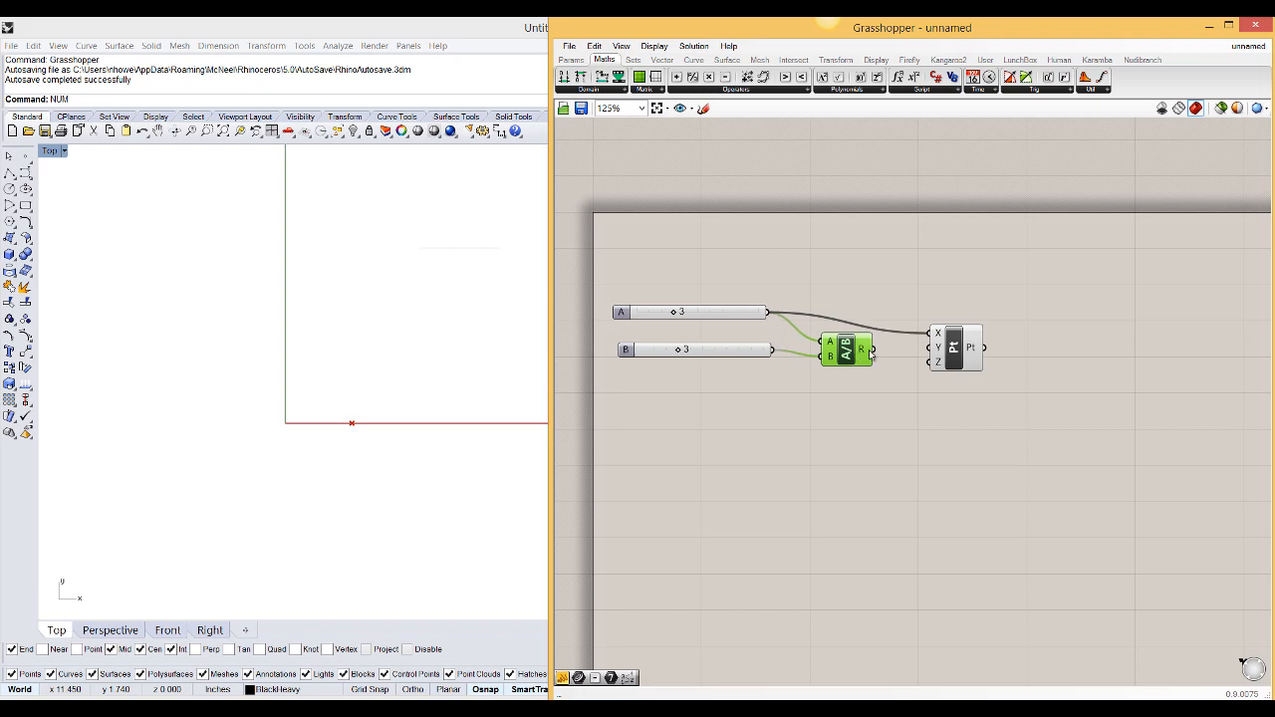
pyautogui.moveTo(872, 350); pyautogui.dragTo(931, 347)
# Test the division-driven point by setting slider B to 1, slider A to 2, and finally slider B to 3.
pyautogui.scroll(3, 305, 429)
pyautogui.scroll(5, 317, 429)
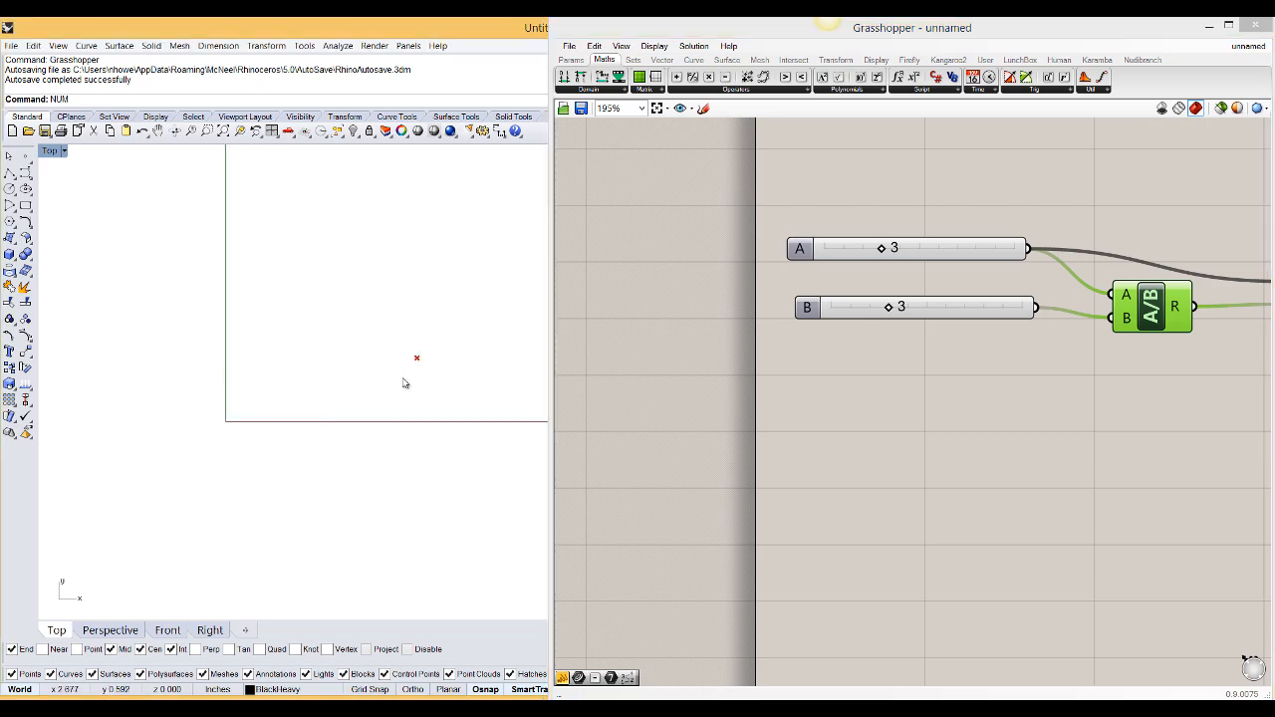
pyautogui.moveTo(1070, 325); pyautogui.dragTo(902, 330, button='right')
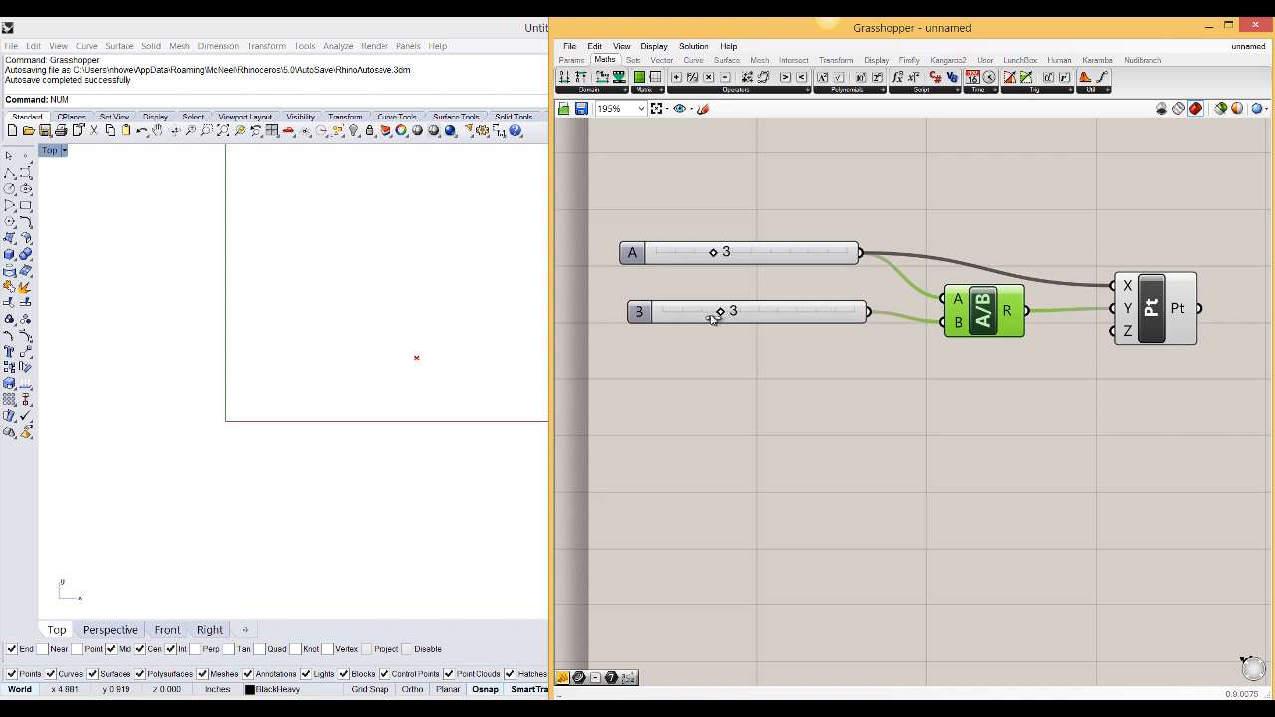
pyautogui.moveTo(719, 311); pyautogui.dragTo(691, 321)
pyautogui.moveTo(475, 333); pyautogui.dragTo(412, 389, button='right')
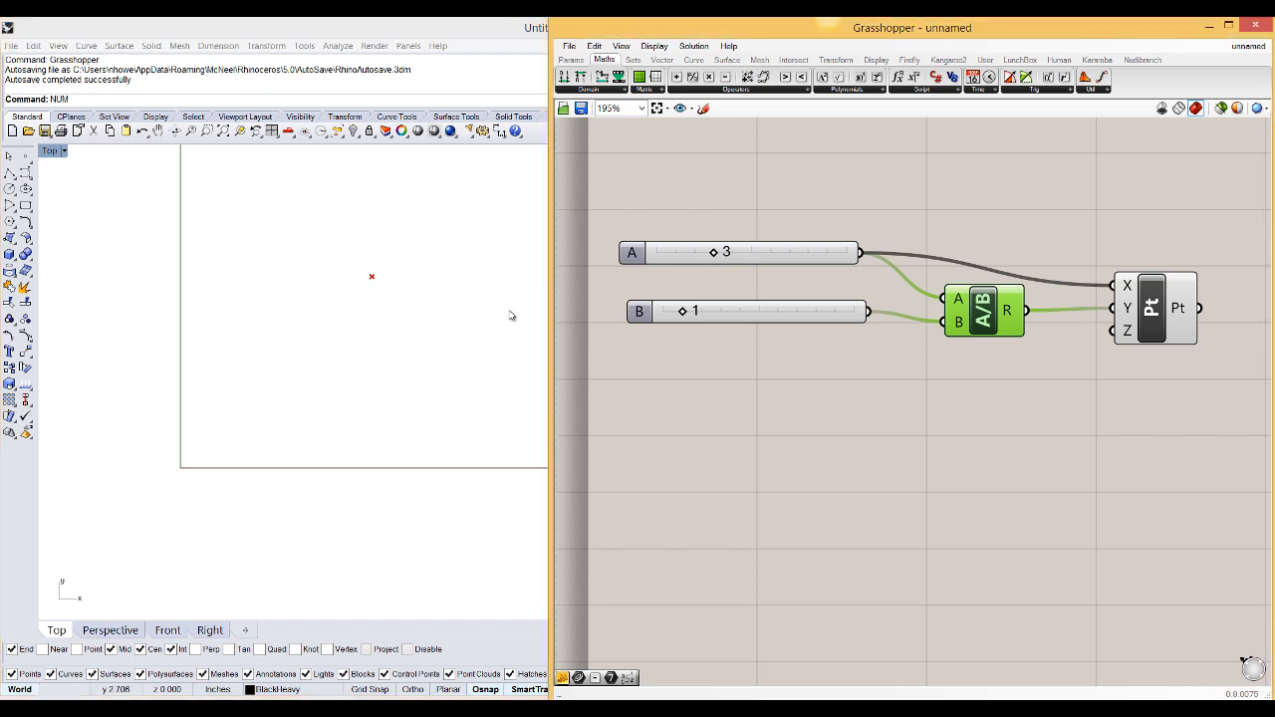
pyautogui.scroll(-5, 503, 321)
pyautogui.moveTo(503, 320); pyautogui.dragTo(369, 359, button='right')
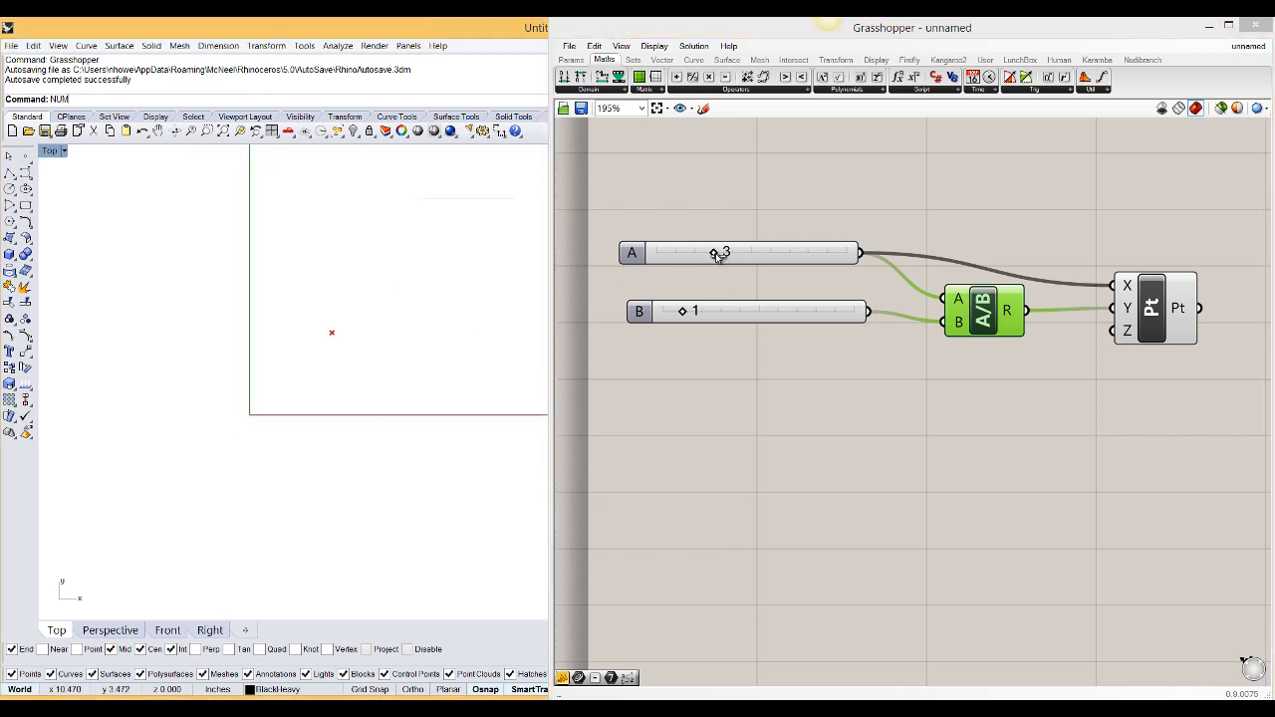
pyautogui.moveTo(717, 254)
pyautogui.mouseDown()
pyautogui.moveTo(734, 252)
pyautogui.moveTo(695, 252)
pyautogui.mouseUp()
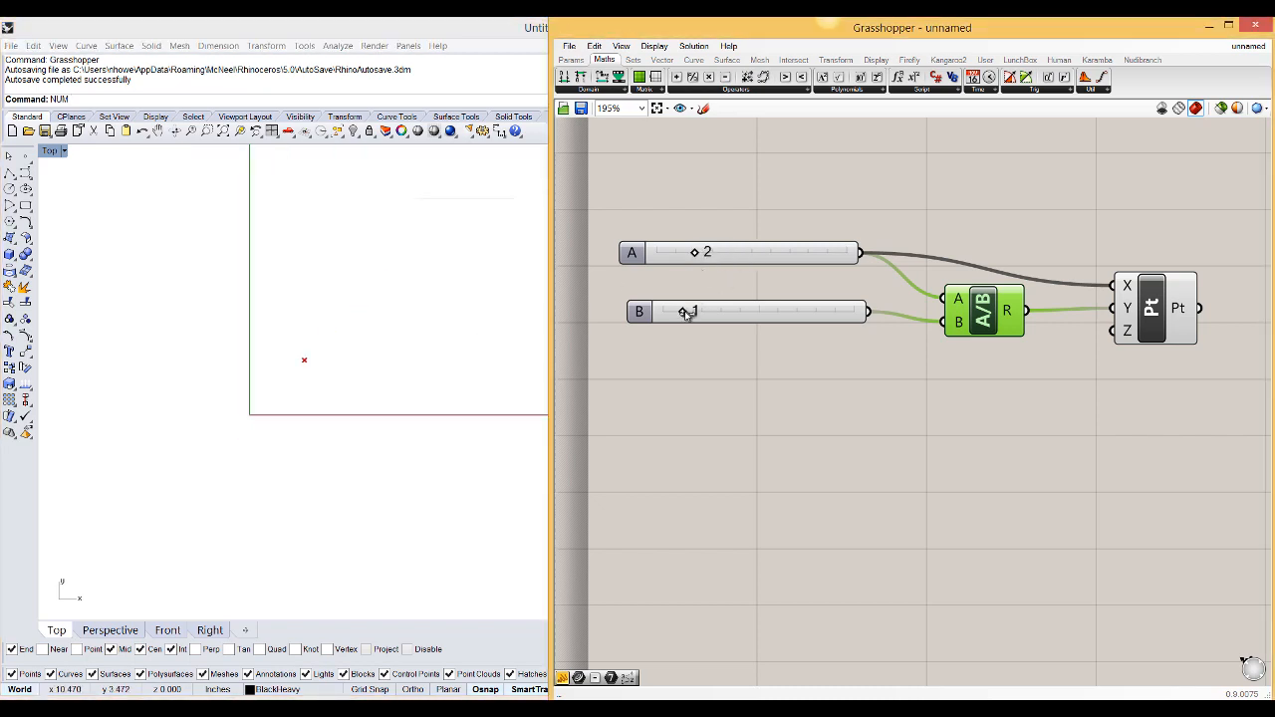
pyautogui.moveTo(695, 313); pyautogui.dragTo(721, 313)
# Add a Multiplication component below the division, feed it both sliders, and connect its result to the point's Y in place of the division.
pyautogui.scroll(-3, 733, 355)
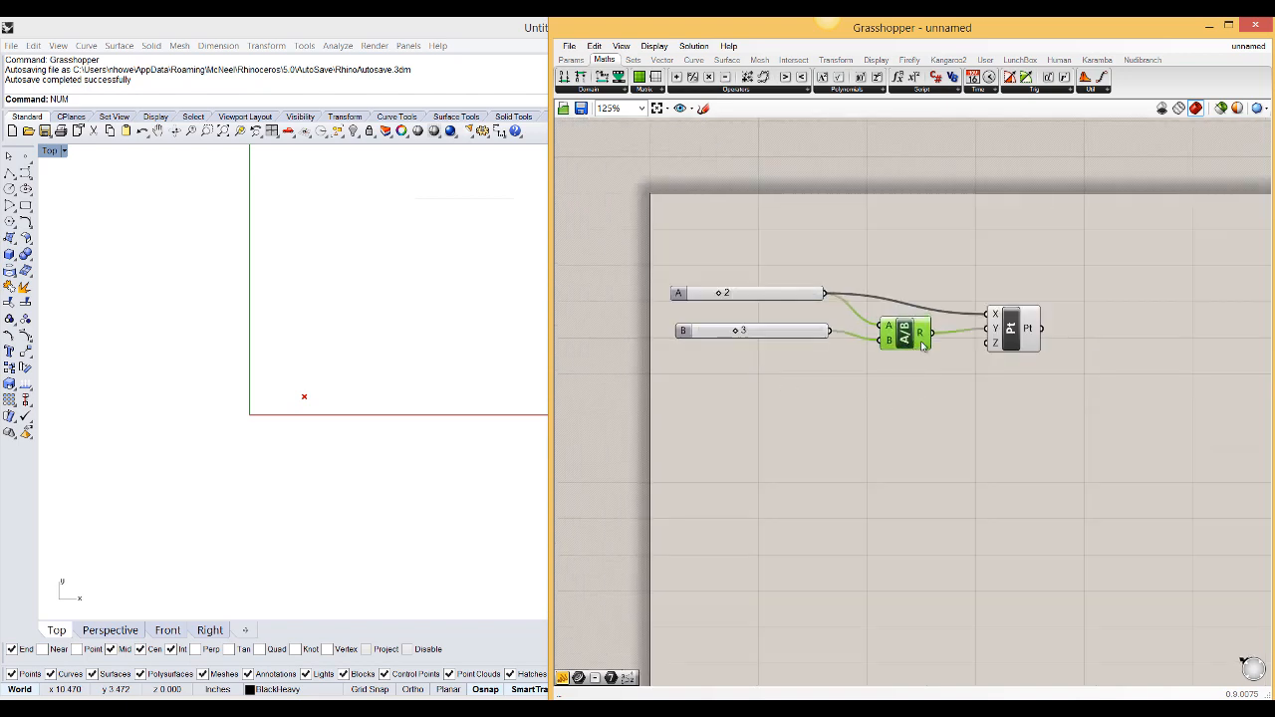
pyautogui.moveTo(708, 77); pyautogui.dragTo(903, 382)
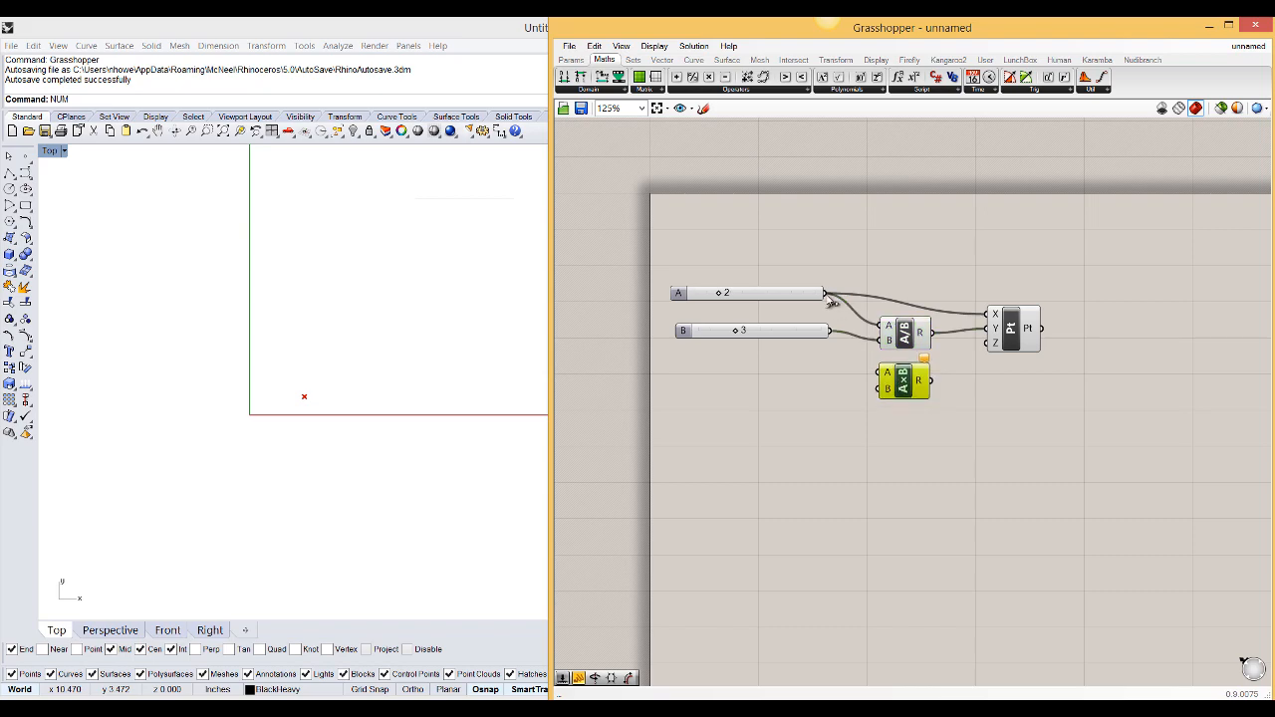
pyautogui.moveTo(826, 294); pyautogui.dragTo(881, 373)
pyautogui.moveTo(831, 330); pyautogui.dragTo(902, 384)
pyautogui.click(910, 337)
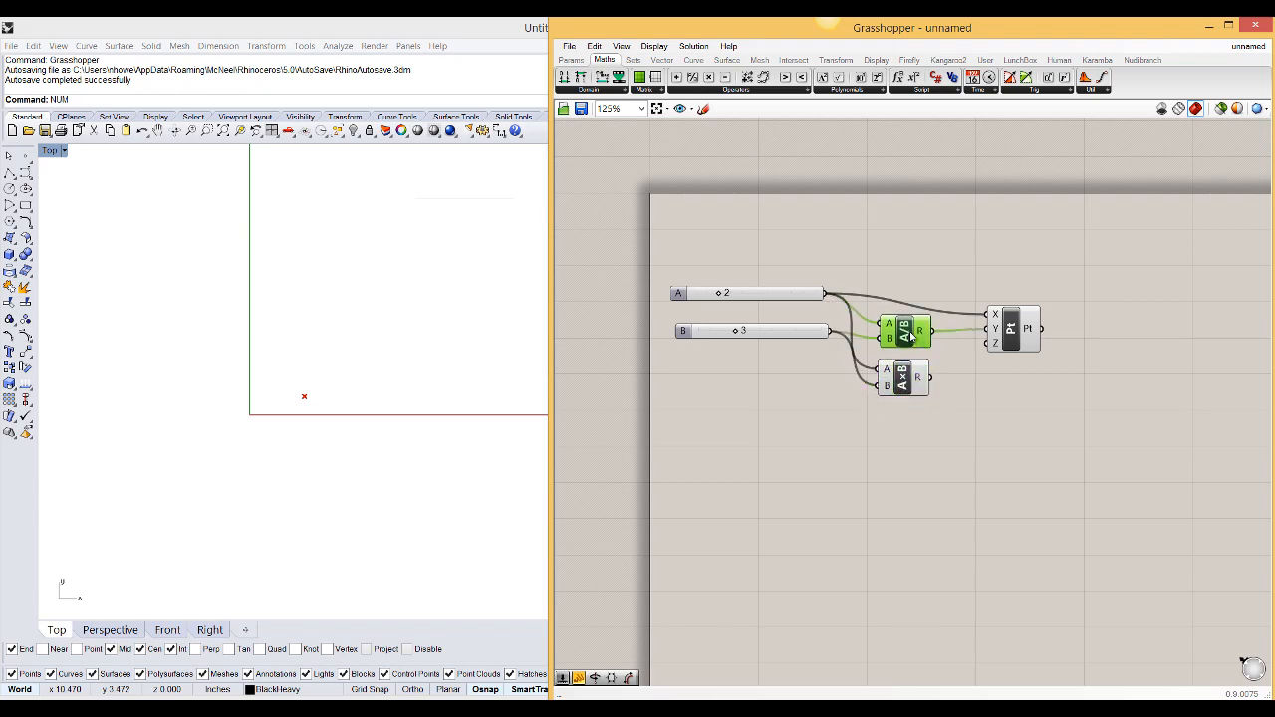
pyautogui.click(925, 387)
pyautogui.moveTo(930, 378); pyautogui.dragTo(990, 343)
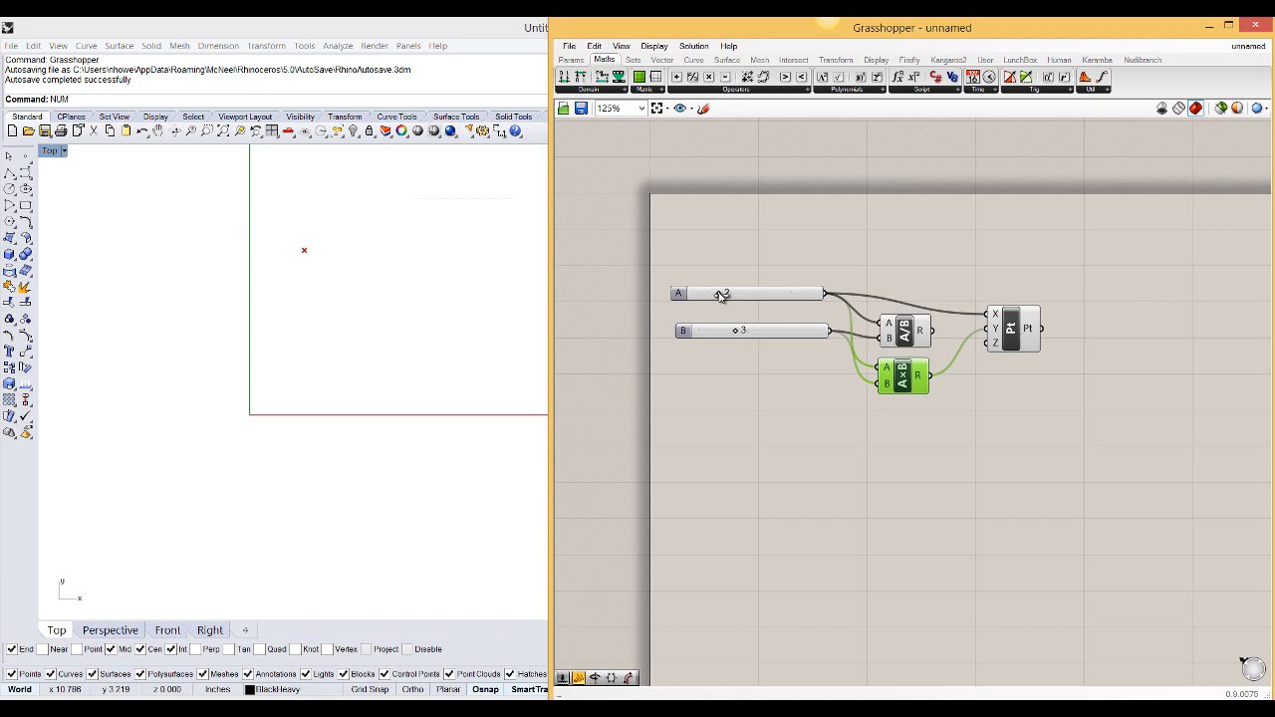
# Adjust the sliders feeding the multiplication so that A and B are both 2.
pyautogui.moveTo(722, 296)
pyautogui.mouseDown()
pyautogui.moveTo(734, 295)
pyautogui.moveTo(720, 296)
pyautogui.mouseUp()
pyautogui.moveTo(735, 334); pyautogui.dragTo(724, 331)
pyautogui.click(834, 415)
# Add an Addition component below the multiplication and move the two sliders closer together.
pyautogui.doubleClick(910, 420)
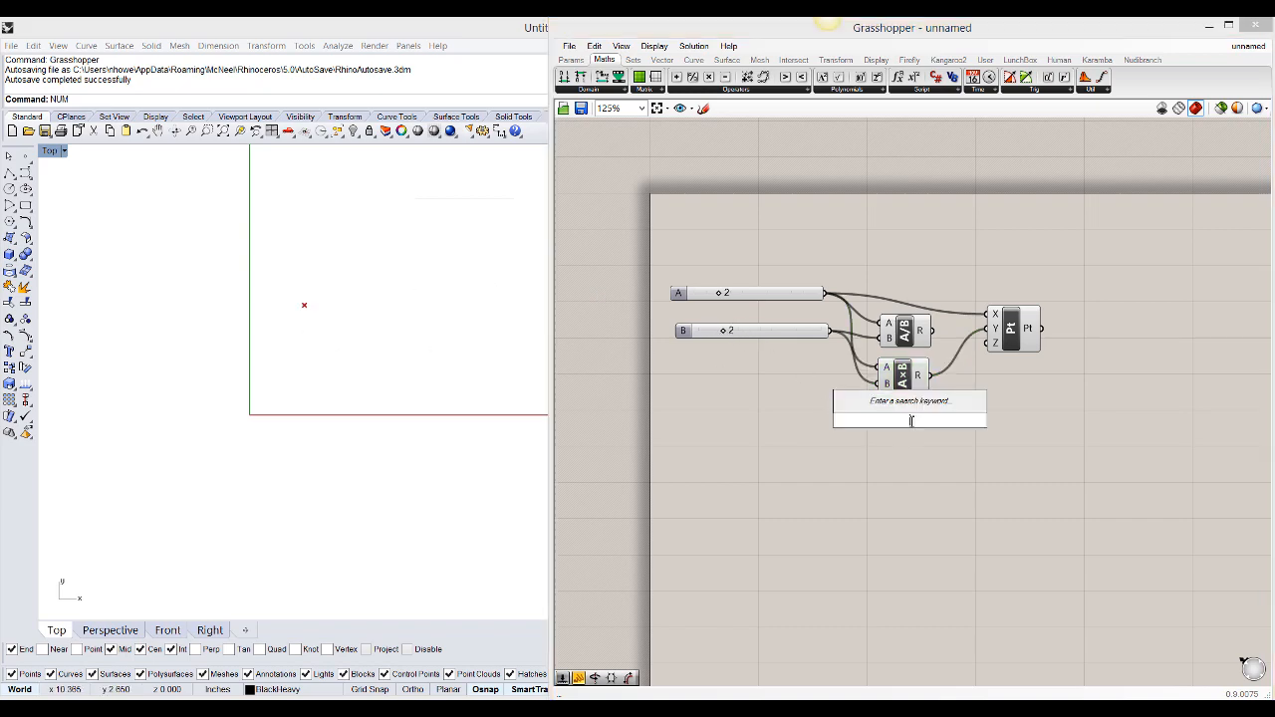
pyautogui.write('add')
pyautogui.press('Return')
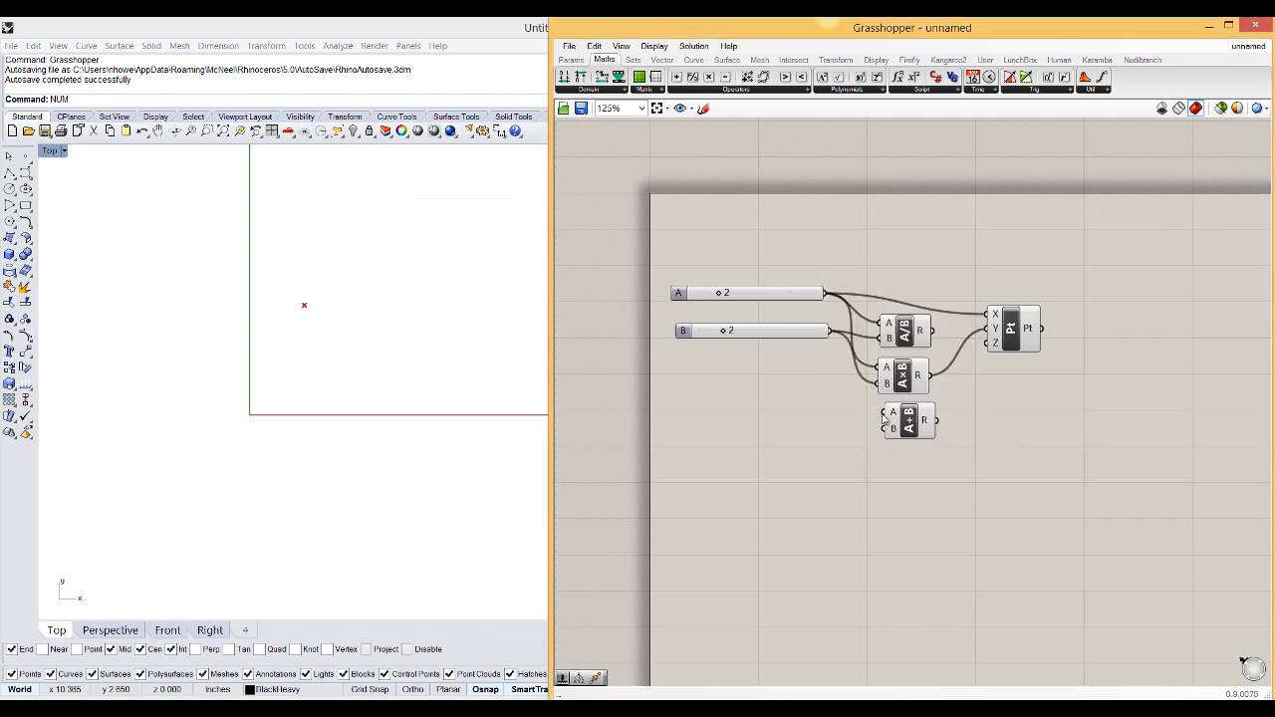
pyautogui.moveTo(899, 442); pyautogui.dragTo(905, 433)
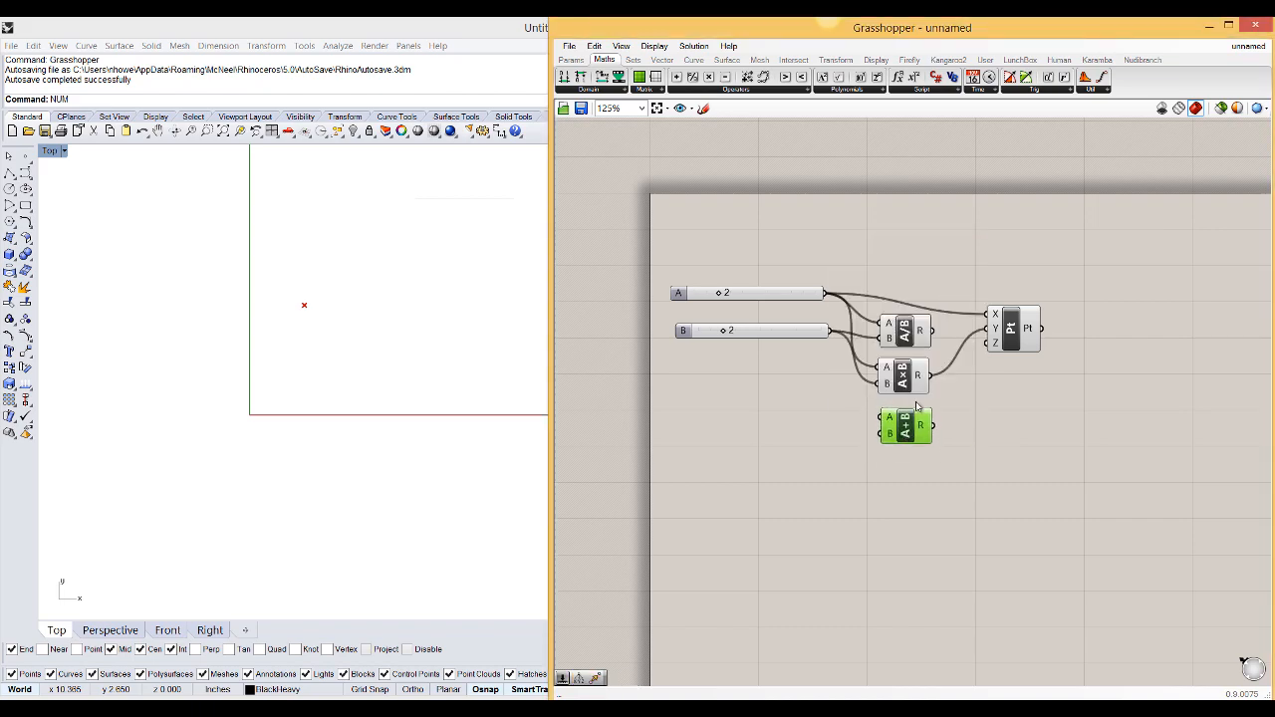
pyautogui.moveTo(802, 339); pyautogui.dragTo(809, 302)
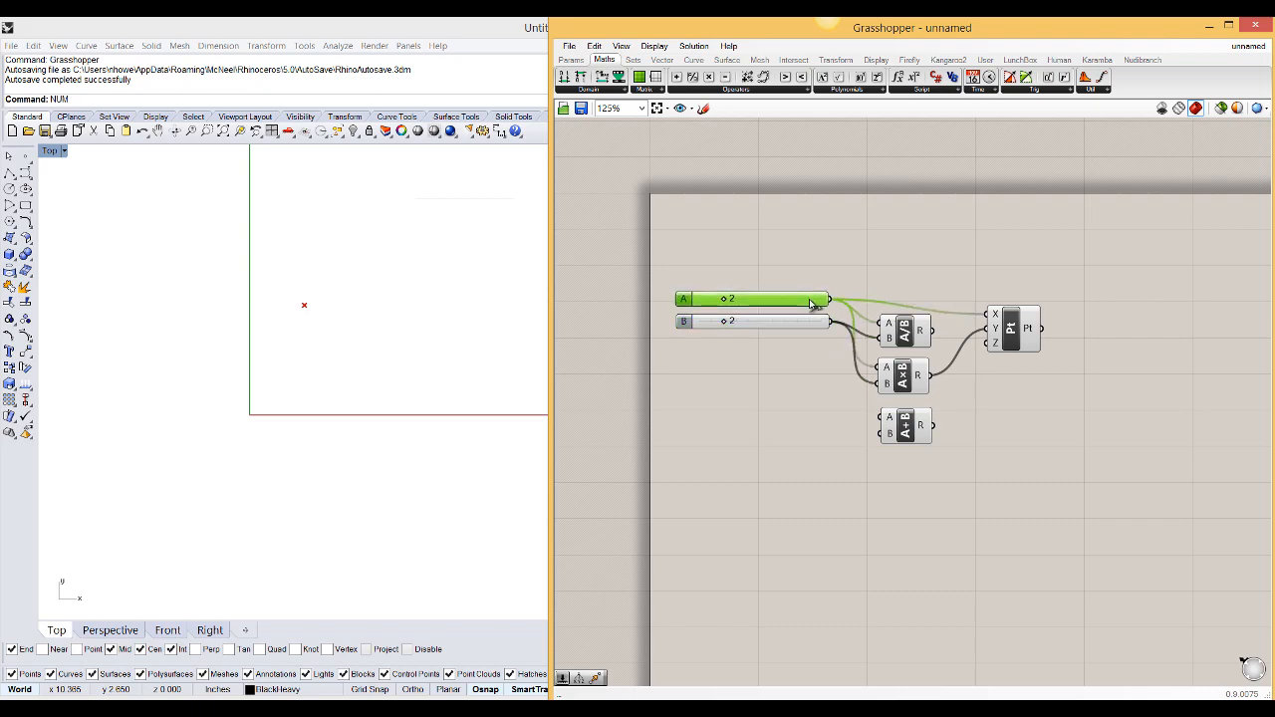
# Duplicate the point component to the right with its wires, and move the Addition component above the division.
pyautogui.click(1022, 340)
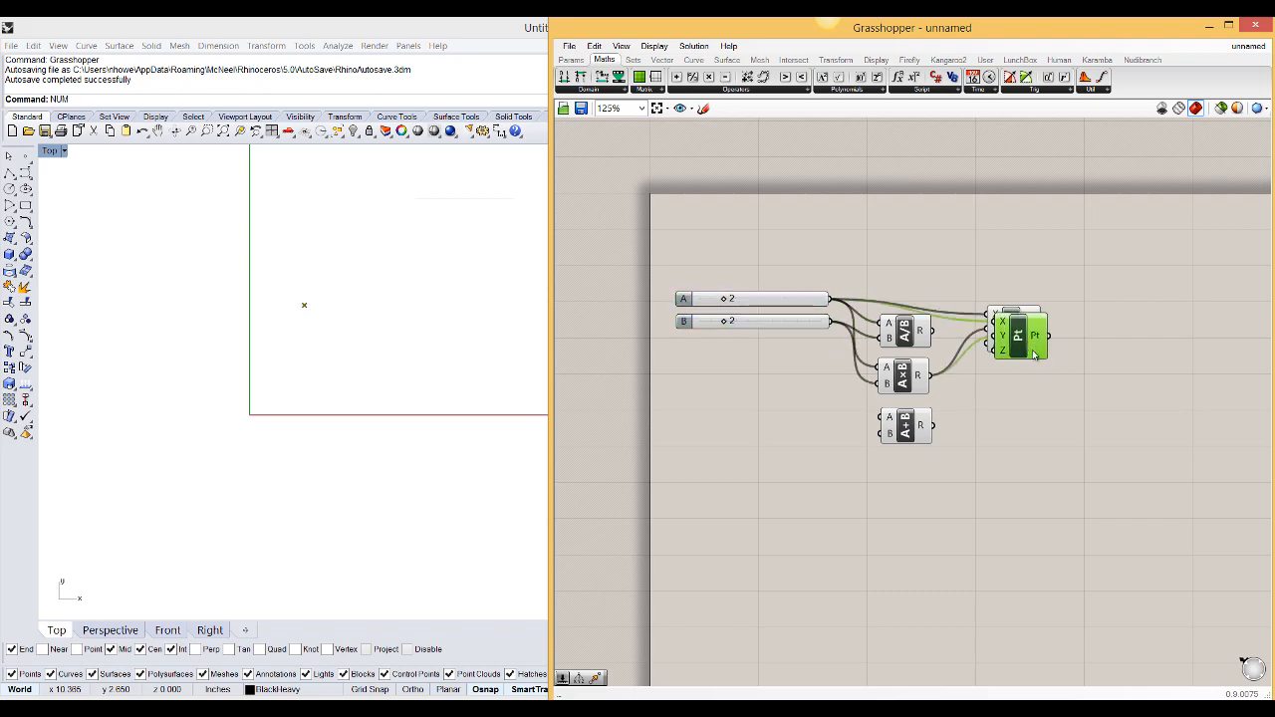
pyautogui.keyDown('alt'); pyautogui.moveTo(1024, 343); pyautogui.dragTo(1201, 360); pyautogui.keyUp('alt')
pyautogui.moveTo(901, 438); pyautogui.dragTo(897, 282)
pyautogui.moveTo(993, 336); pyautogui.dragTo(884, 341, button='right')
pyautogui.moveTo(884, 340); pyautogui.dragTo(886, 352)
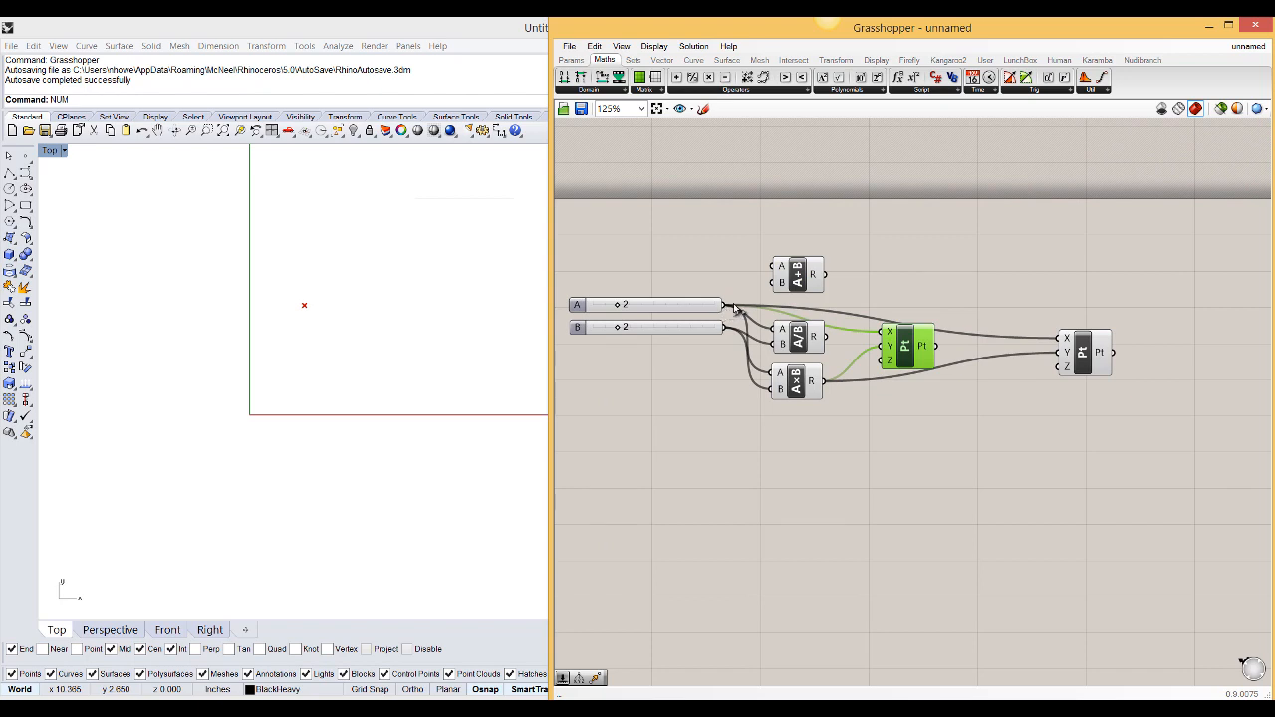
# Connect the upper slider to the addition's B input and a new slider with value 3 to its A input.
pyautogui.moveTo(725, 305); pyautogui.dragTo(775, 282)
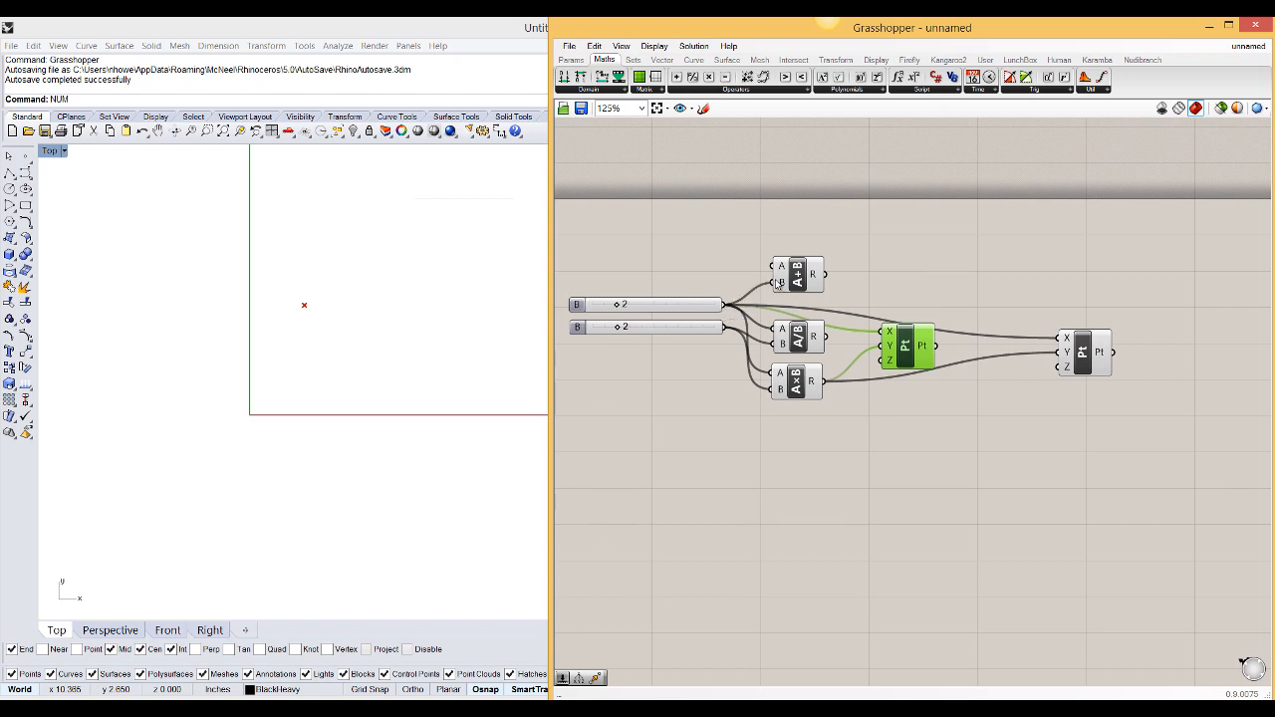
pyautogui.doubleClick(697, 264)
pyautogui.write('3')
pyautogui.press('Return')
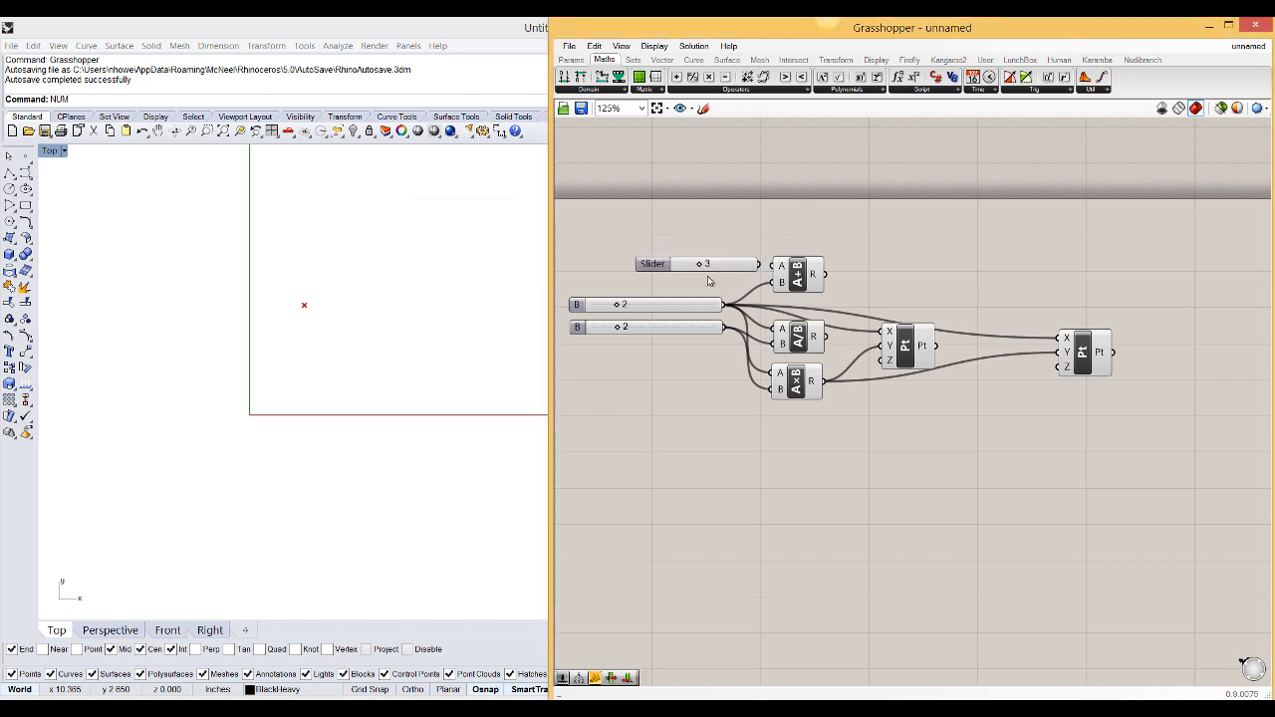
pyautogui.moveTo(760, 265); pyautogui.dragTo(775, 266)
pyautogui.moveTo(738, 267); pyautogui.dragTo(692, 260)
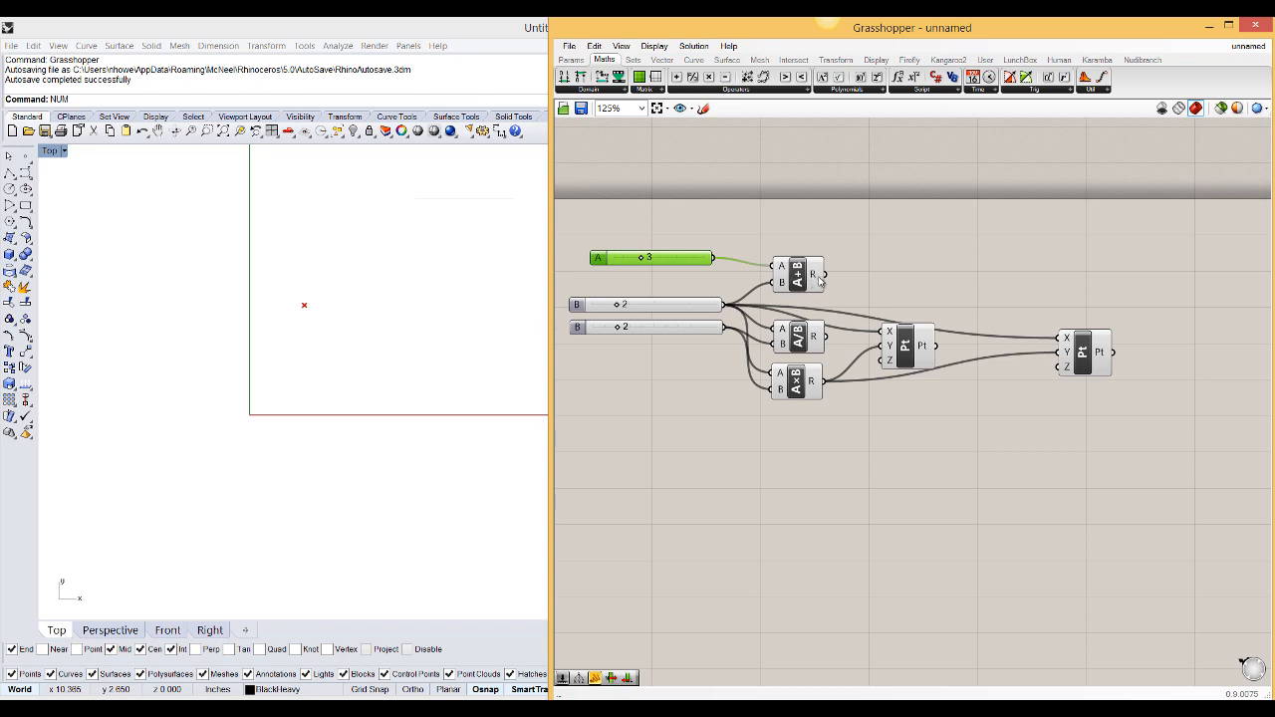
# Wire the addition's result to the X input of the right-hand point component.
pyautogui.moveTo(824, 275); pyautogui.dragTo(1058, 337)
pyautogui.moveTo(1058, 342); pyautogui.dragTo(730, 313)
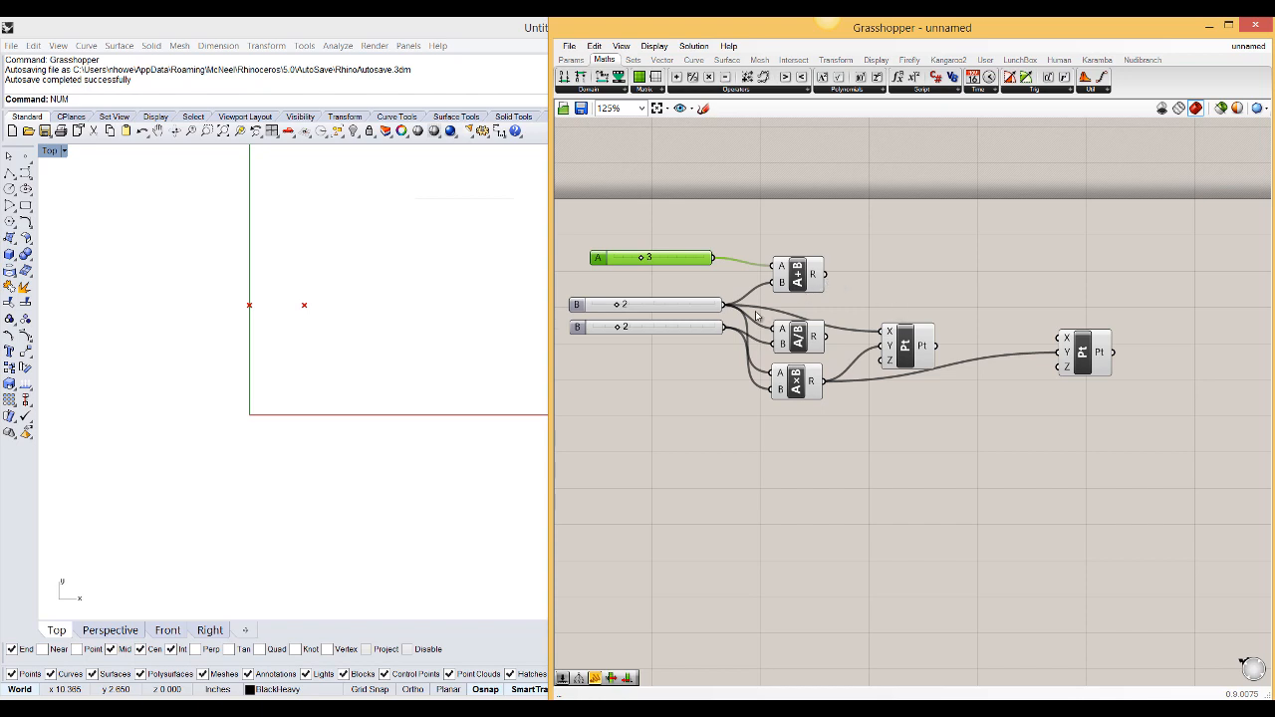
pyautogui.hotkey('ctrl', 'z')
pyautogui.moveTo(825, 275); pyautogui.dragTo(1055, 335)
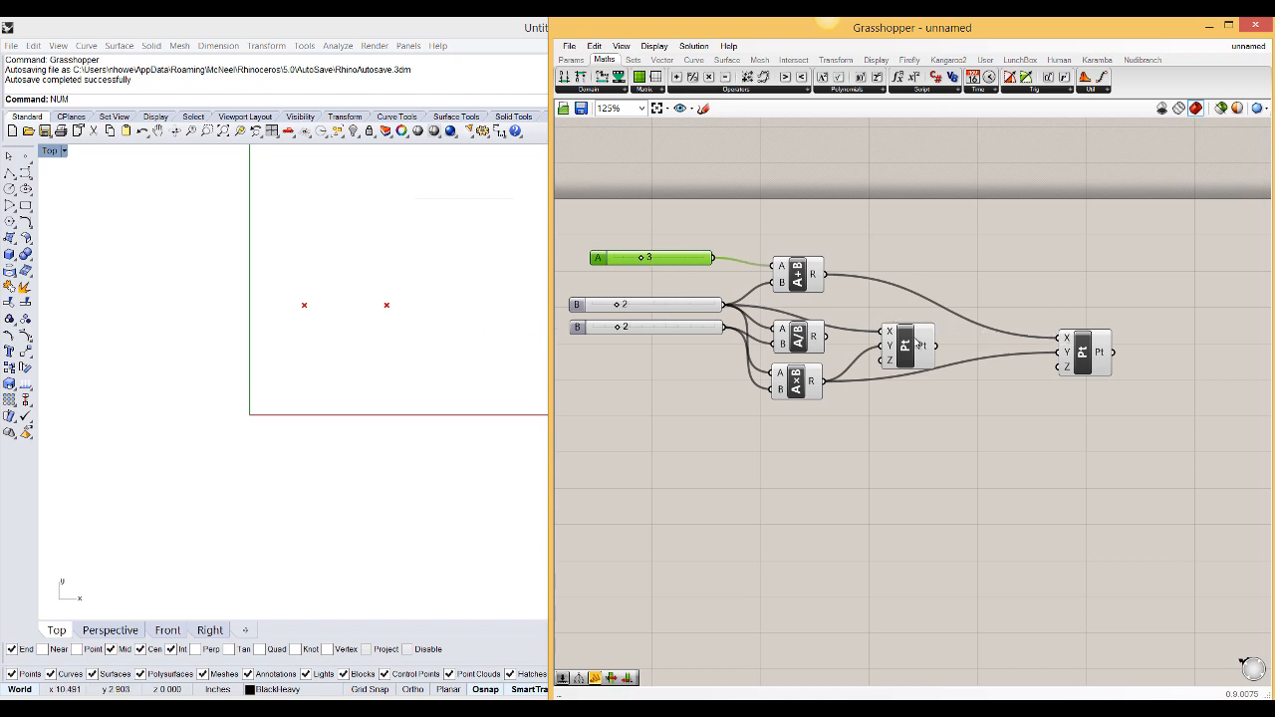
pyautogui.moveTo(917, 345); pyautogui.dragTo(916, 342)
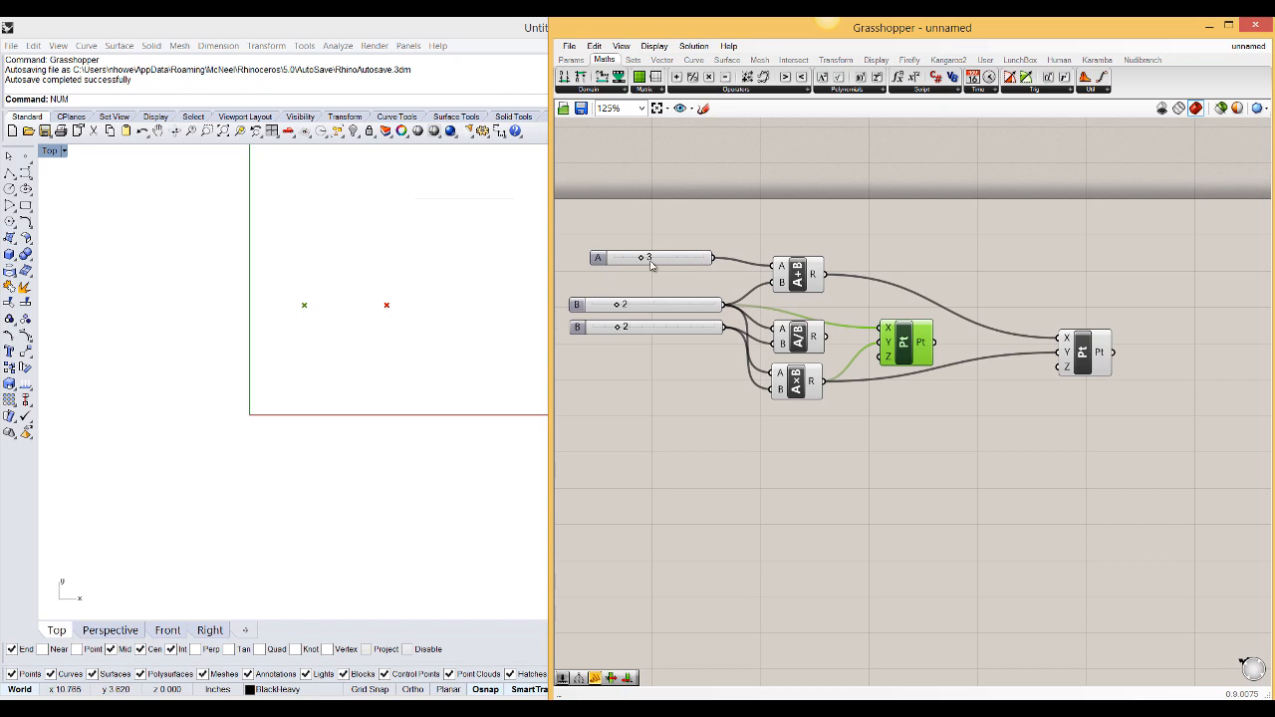
# Set the slider feeding the addition's A input to 4 and shift the multiplication component slightly down.
pyautogui.moveTo(643, 260)
pyautogui.mouseDown()
pyautogui.moveTo(668, 261)
pyautogui.moveTo(638, 261)
pyautogui.moveTo(652, 260)
pyautogui.mouseUp()
pyautogui.moveTo(619, 330)
pyautogui.mouseDown()
pyautogui.moveTo(644, 329)
pyautogui.moveTo(617, 330)
pyautogui.mouseUp()
pyautogui.moveTo(796, 383); pyautogui.dragTo(798, 402)
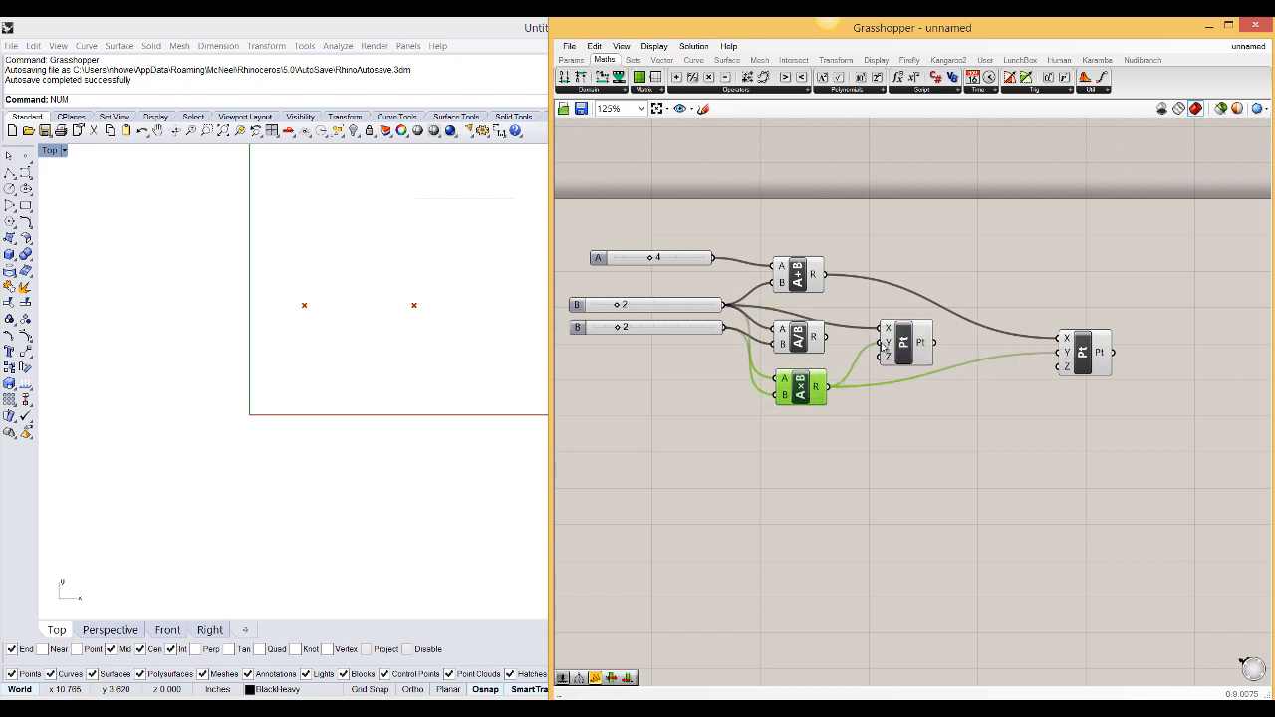
pyautogui.moveTo(1048, 358); pyautogui.dragTo(1056, 352)
pyautogui.rightClick(955, 338)
pyautogui.click(823, 373)
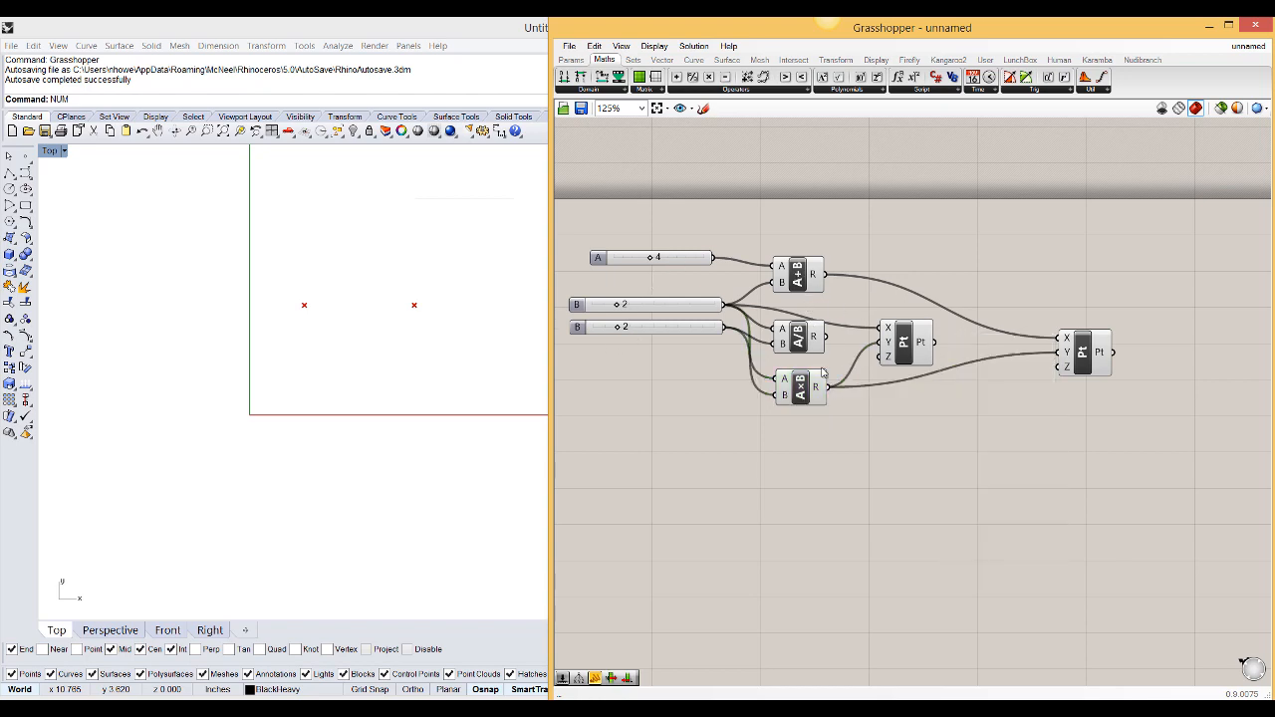
# Add a Subtraction component below the multiplication and wire the multiplication's result to its A input.
pyautogui.doubleClick(797, 465)
pyautogui.write('subt')
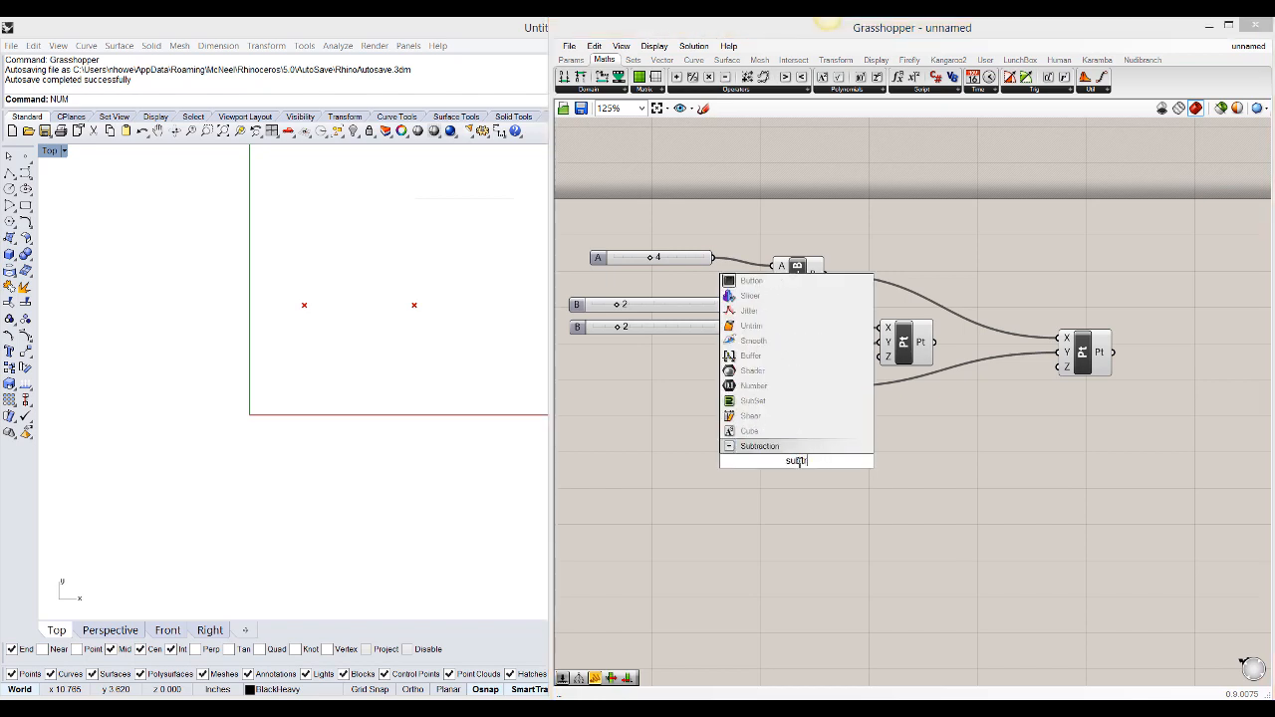
pyautogui.press('Return')
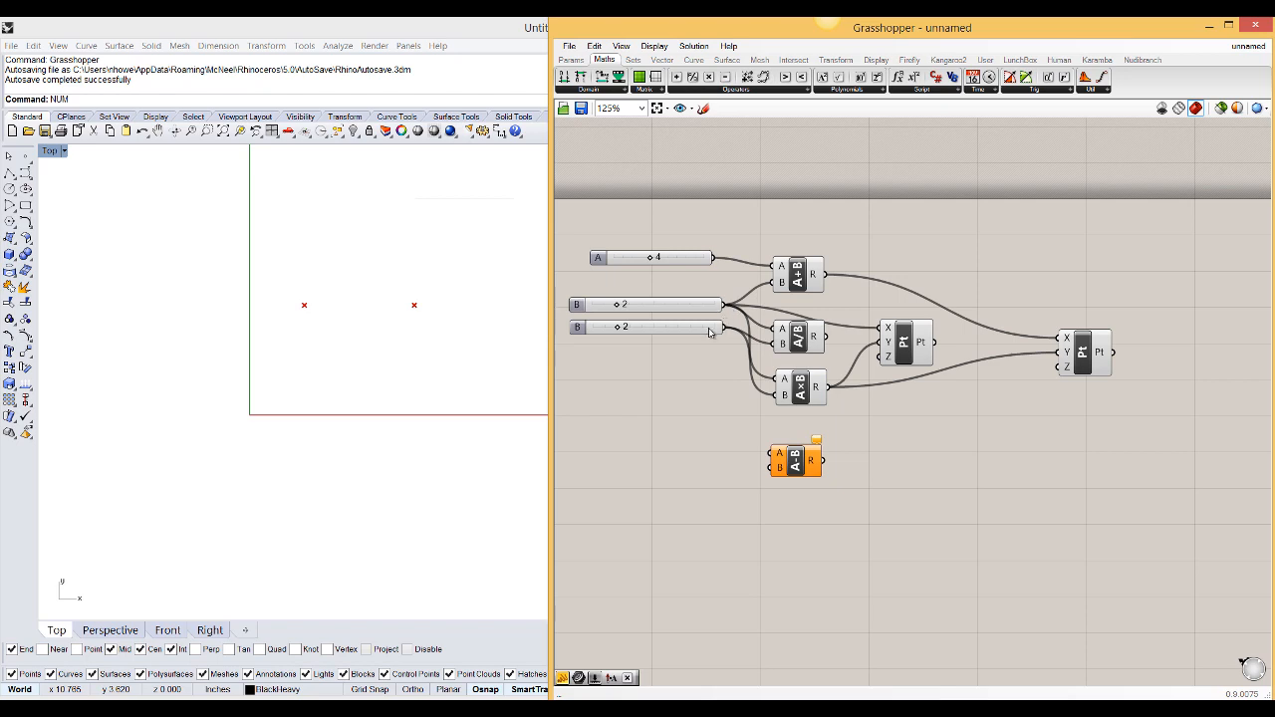
pyautogui.moveTo(709, 332); pyautogui.dragTo(706, 340)
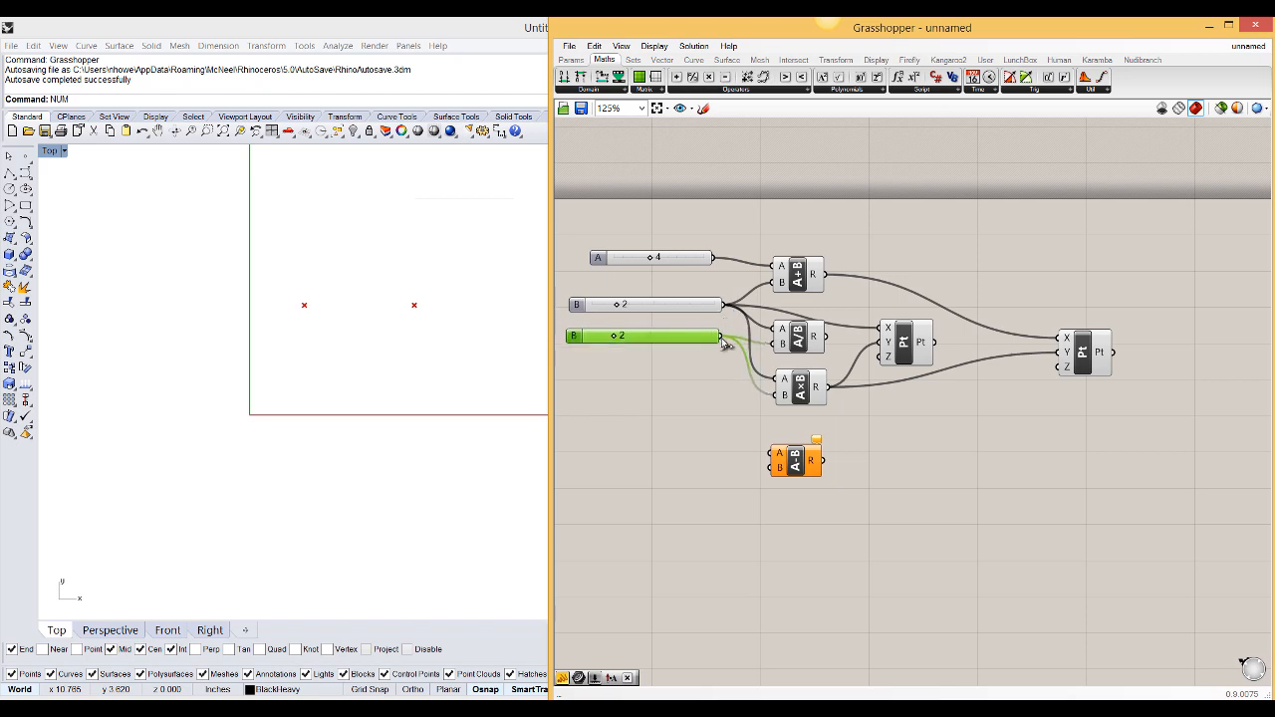
pyautogui.click(799, 389)
pyautogui.moveTo(797, 474); pyautogui.dragTo(872, 472)
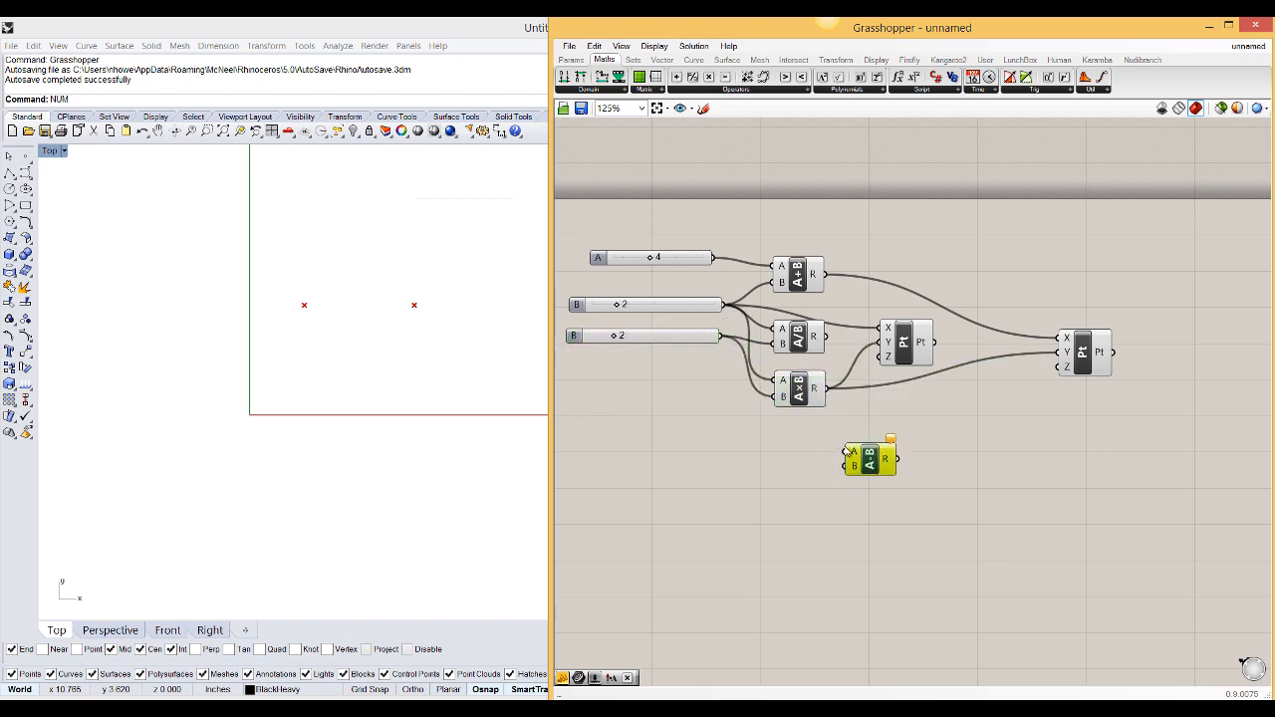
pyautogui.moveTo(827, 392); pyautogui.dragTo(847, 451)
# Duplicate the addition's A slider beside the subtraction, wire the copy to the subtraction's B input and set it to 3.
pyautogui.click(677, 265)
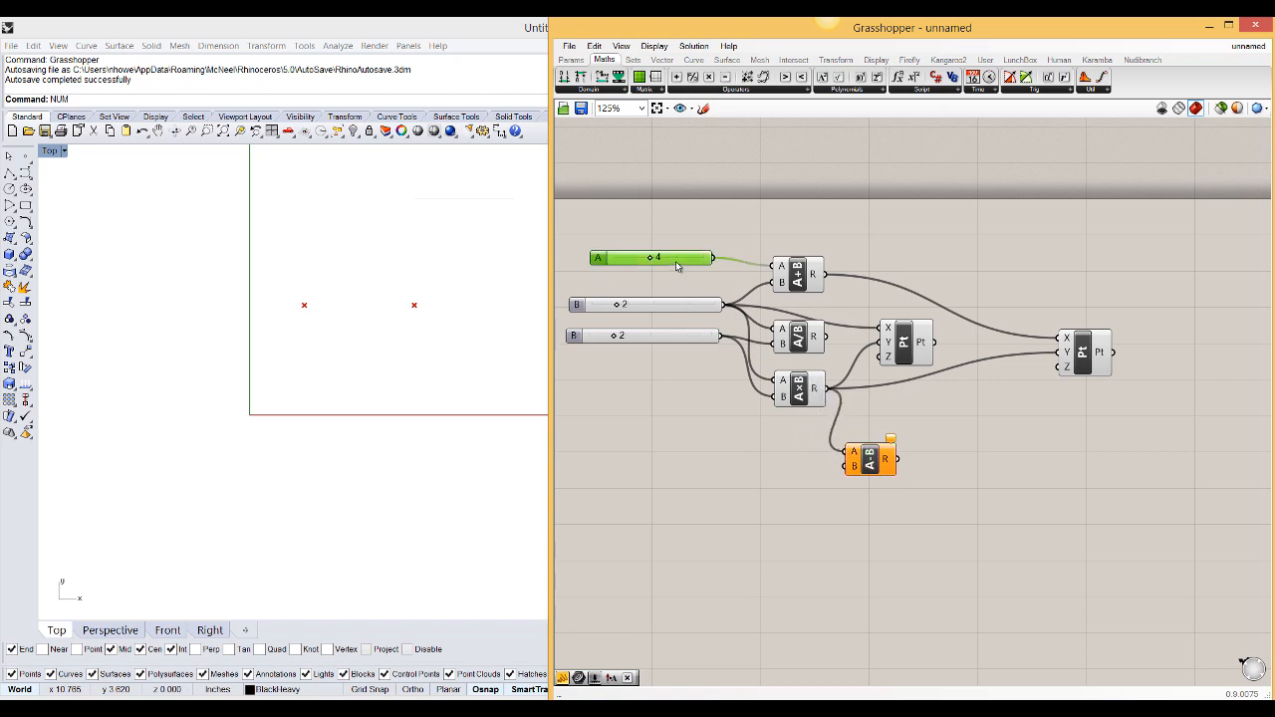
pyautogui.keyDown('alt'); pyautogui.moveTo(678, 265); pyautogui.dragTo(813, 468); pyautogui.keyUp('alt')
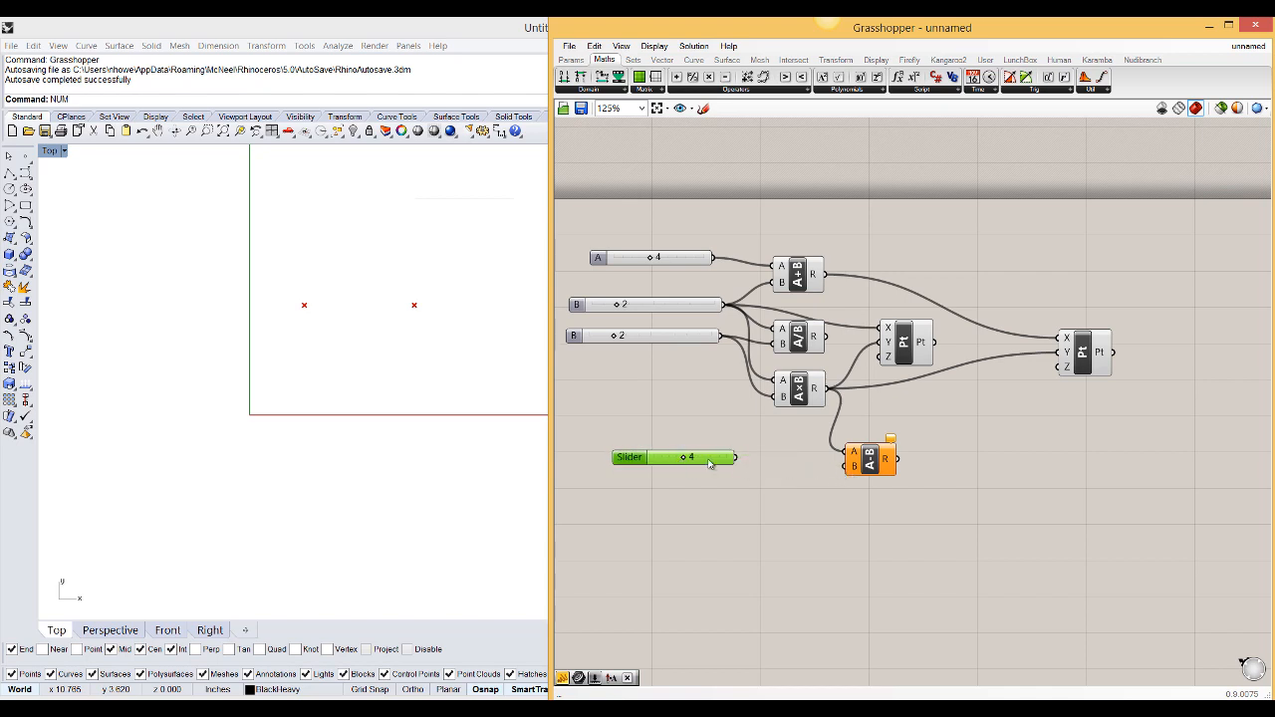
pyautogui.moveTo(737, 458); pyautogui.dragTo(845, 465)
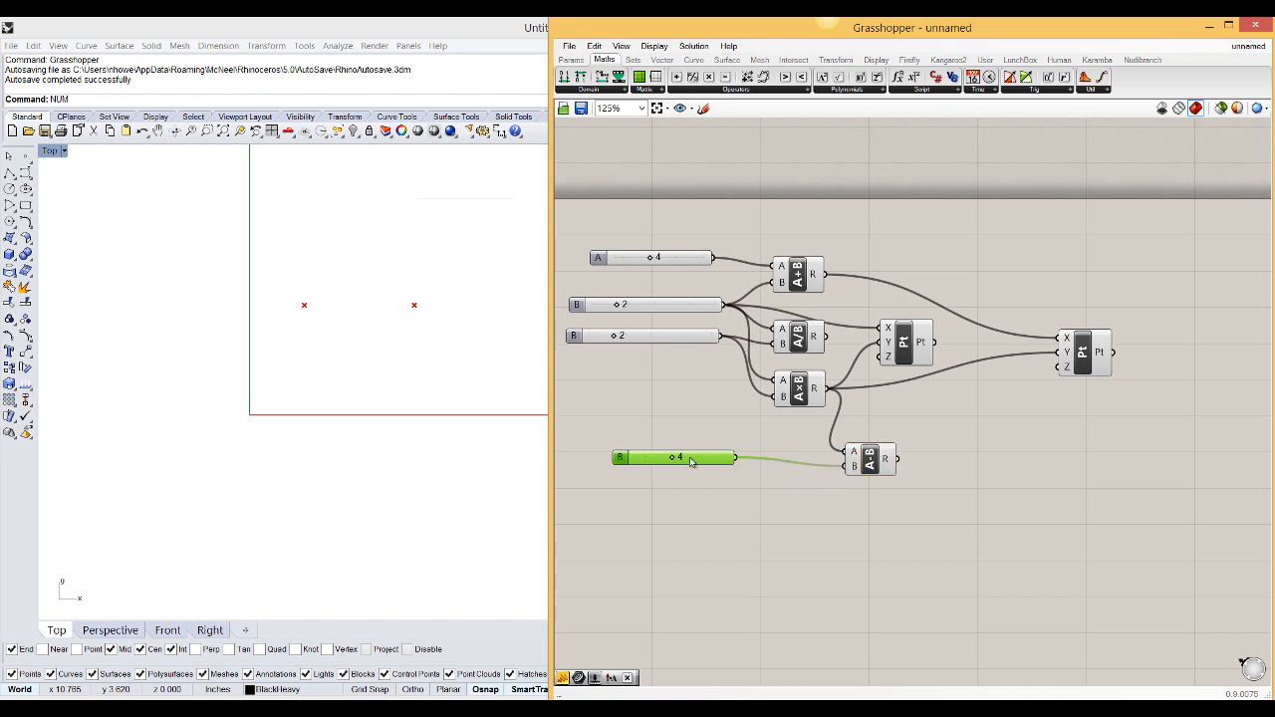
pyautogui.moveTo(674, 460); pyautogui.dragTo(670, 460)
# Try to wire the subtraction's result to the Y input of the right-hand point component, and undo the connection.
pyautogui.click(1087, 369)
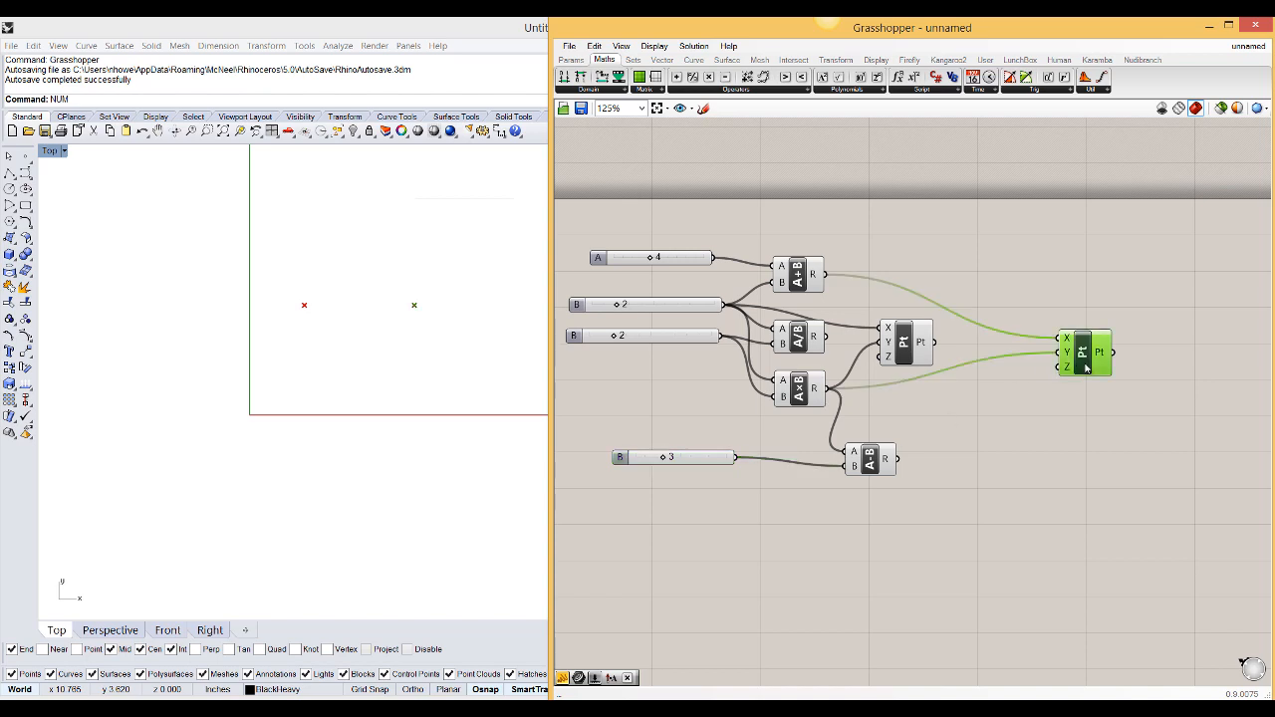
pyautogui.moveTo(903, 457); pyautogui.dragTo(1010, 404)
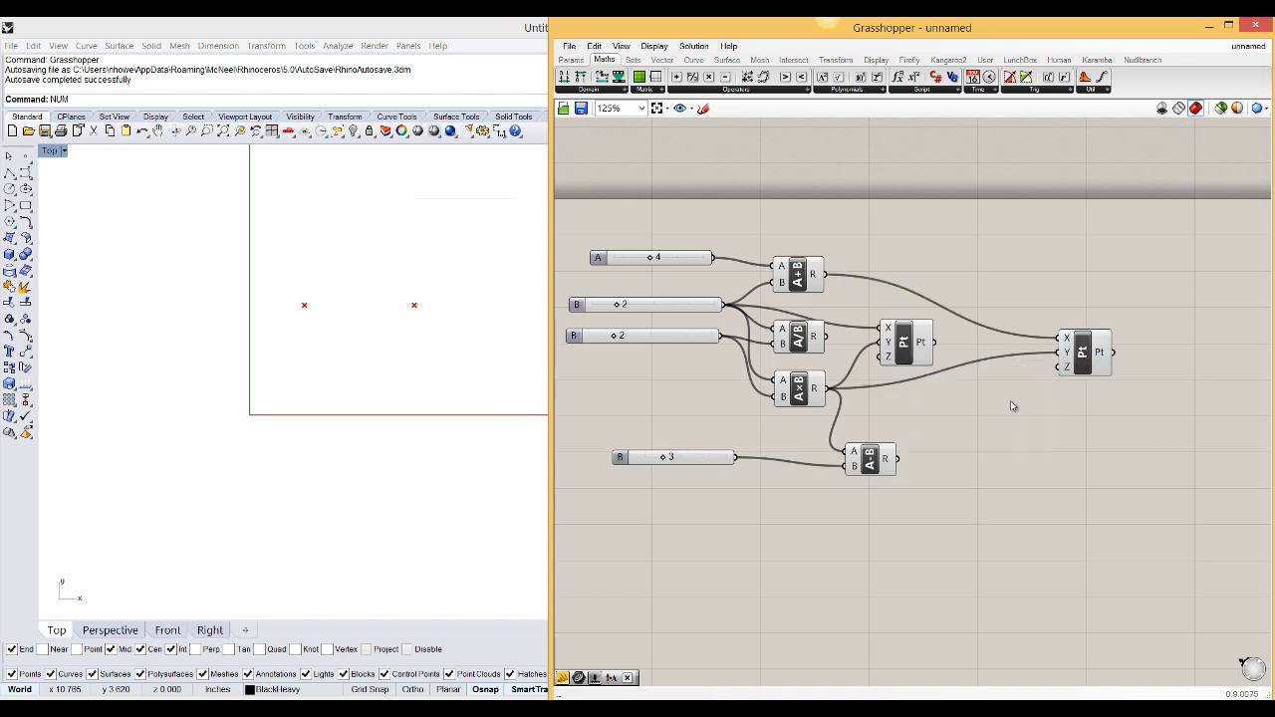
pyautogui.moveTo(896, 459); pyautogui.dragTo(1062, 355)
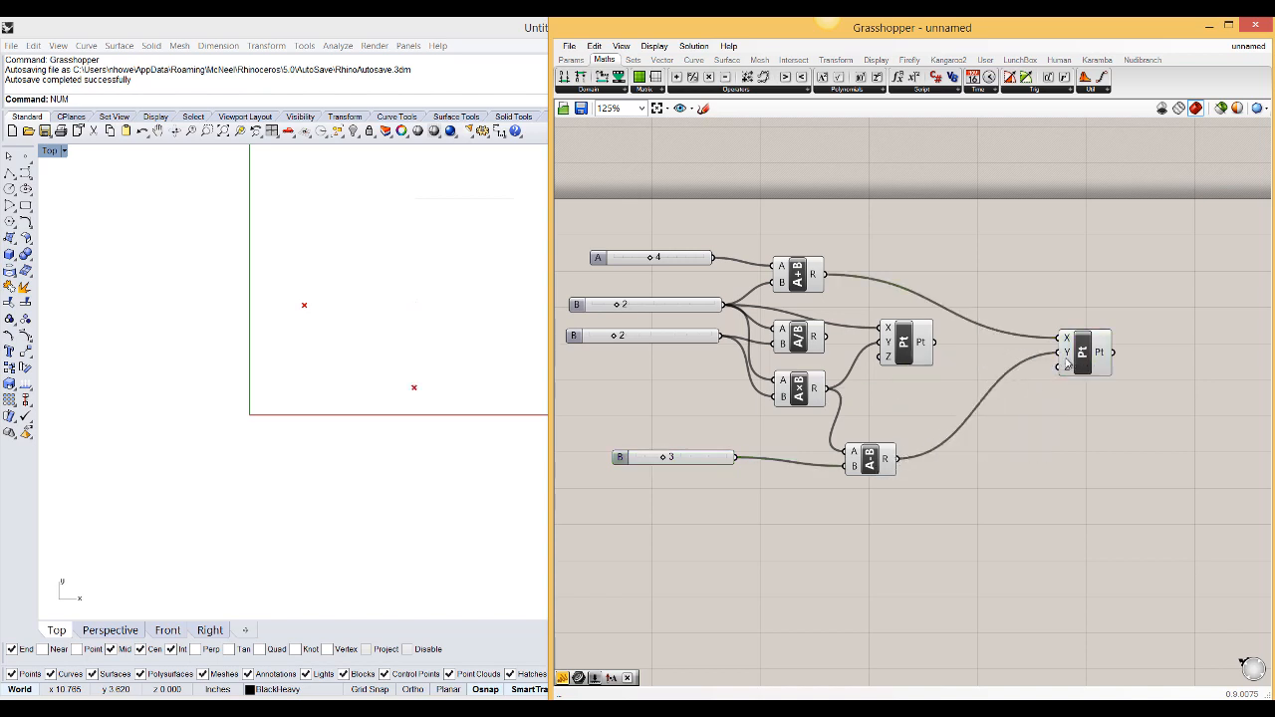
pyautogui.hotkey('ctrl', 'z')
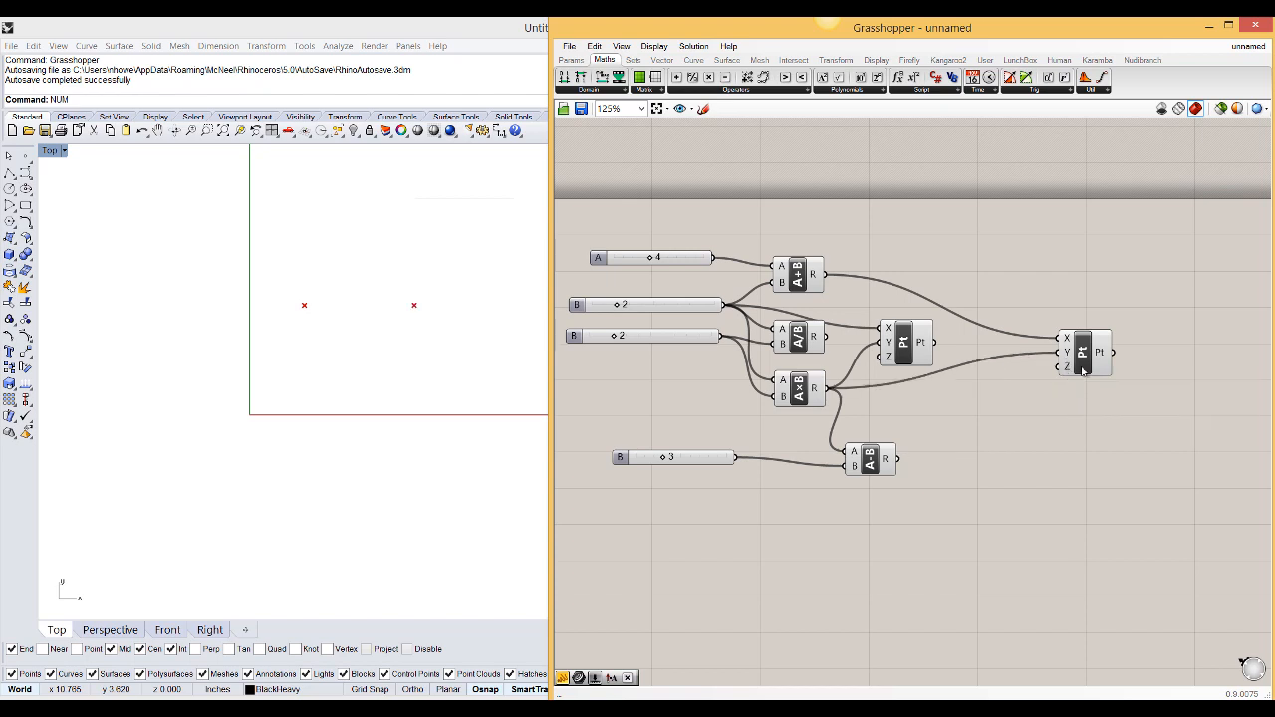
# Duplicate the left point component with its wires beside the subtraction and wire the subtraction's result to the copy's Y input.
pyautogui.click(1084, 370)
pyautogui.click(909, 358)
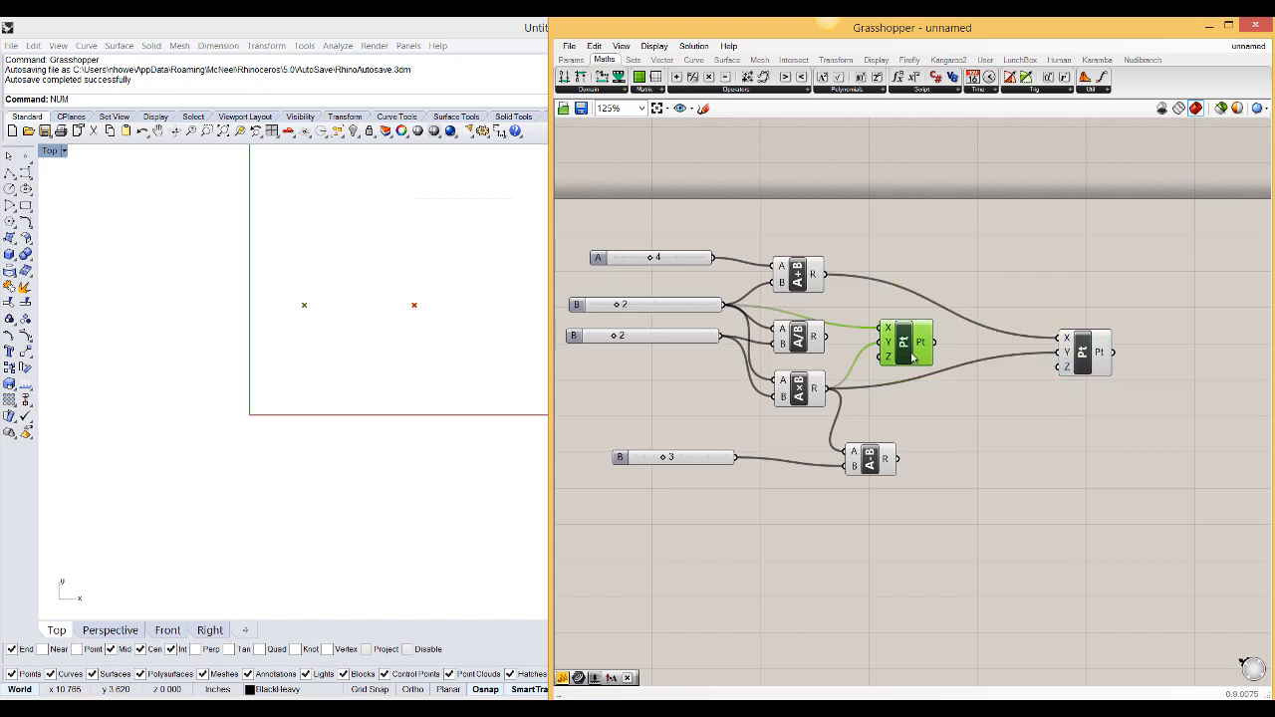
pyautogui.keyDown('alt'); pyautogui.moveTo(909, 356); pyautogui.dragTo(1031, 454); pyautogui.keyUp('alt')
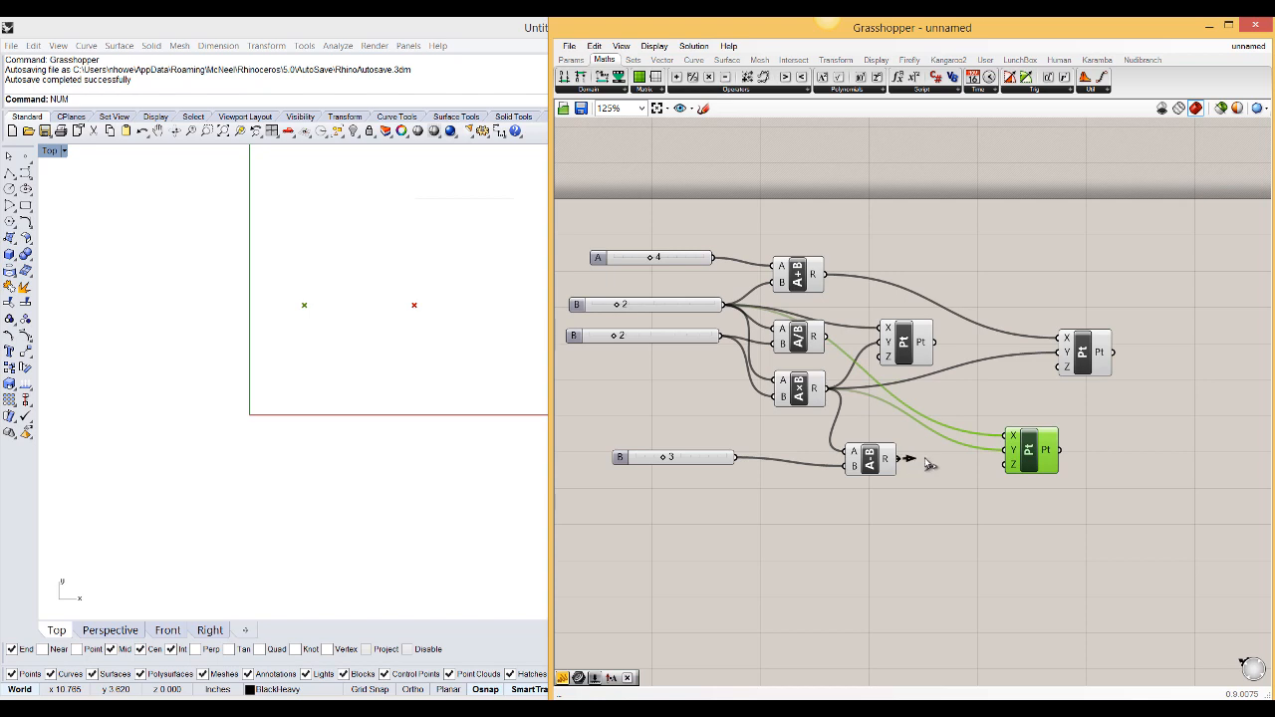
pyautogui.moveTo(928, 464); pyautogui.dragTo(1037, 446)
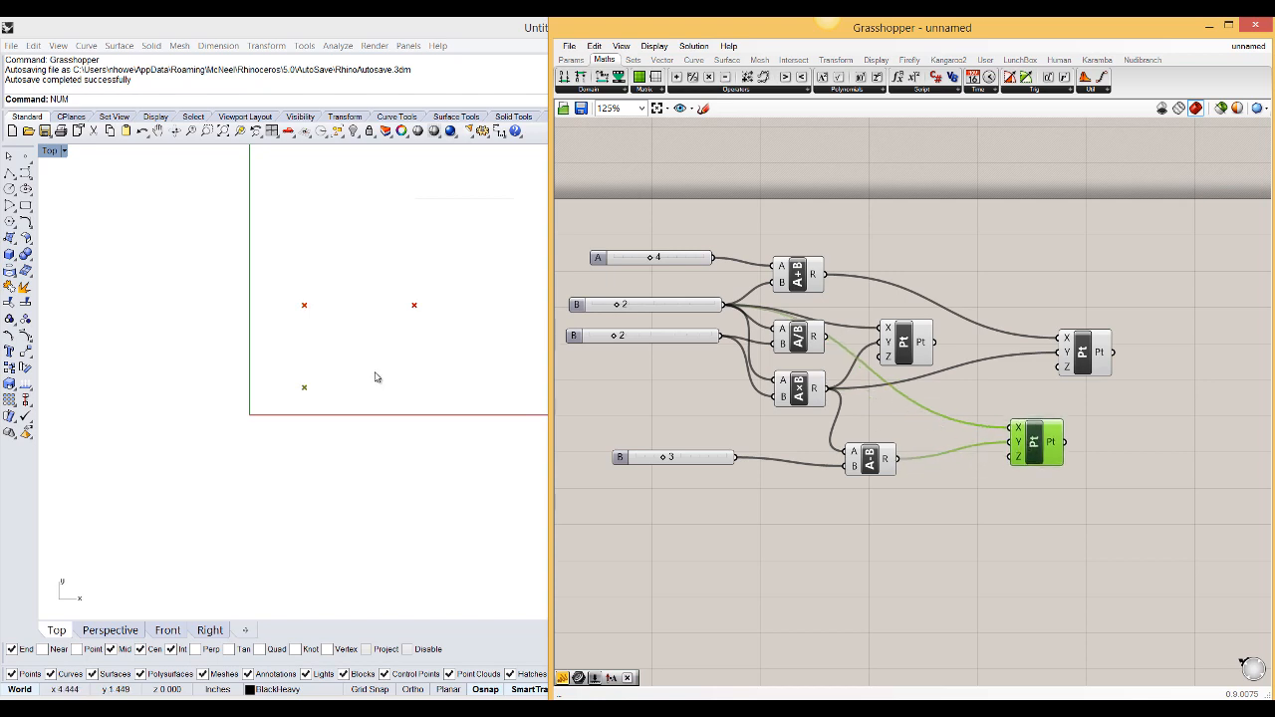
# Vary the sliders to move the points, ending with the addition's A at 6 and the subtraction's B at 2.
pyautogui.moveTo(664, 459)
pyautogui.mouseDown()
pyautogui.moveTo(643, 457)
pyautogui.moveTo(696, 458)
pyautogui.moveTo(651, 459)
pyautogui.moveTo(680, 458)
pyautogui.mouseUp()
pyautogui.moveTo(619, 306); pyautogui.dragTo(628, 306)
pyautogui.moveTo(629, 306); pyautogui.dragTo(618, 306)
pyautogui.moveTo(652, 259); pyautogui.dragTo(669, 266)
pyautogui.moveTo(681, 457)
pyautogui.mouseDown()
pyautogui.moveTo(665, 457)
pyautogui.moveTo(701, 457)
pyautogui.moveTo(658, 457)
pyautogui.mouseUp()
# Place a 4Point Surface component on the canvas beyond the point components.
pyautogui.moveTo(961, 403); pyautogui.dragTo(787, 373, button='right')
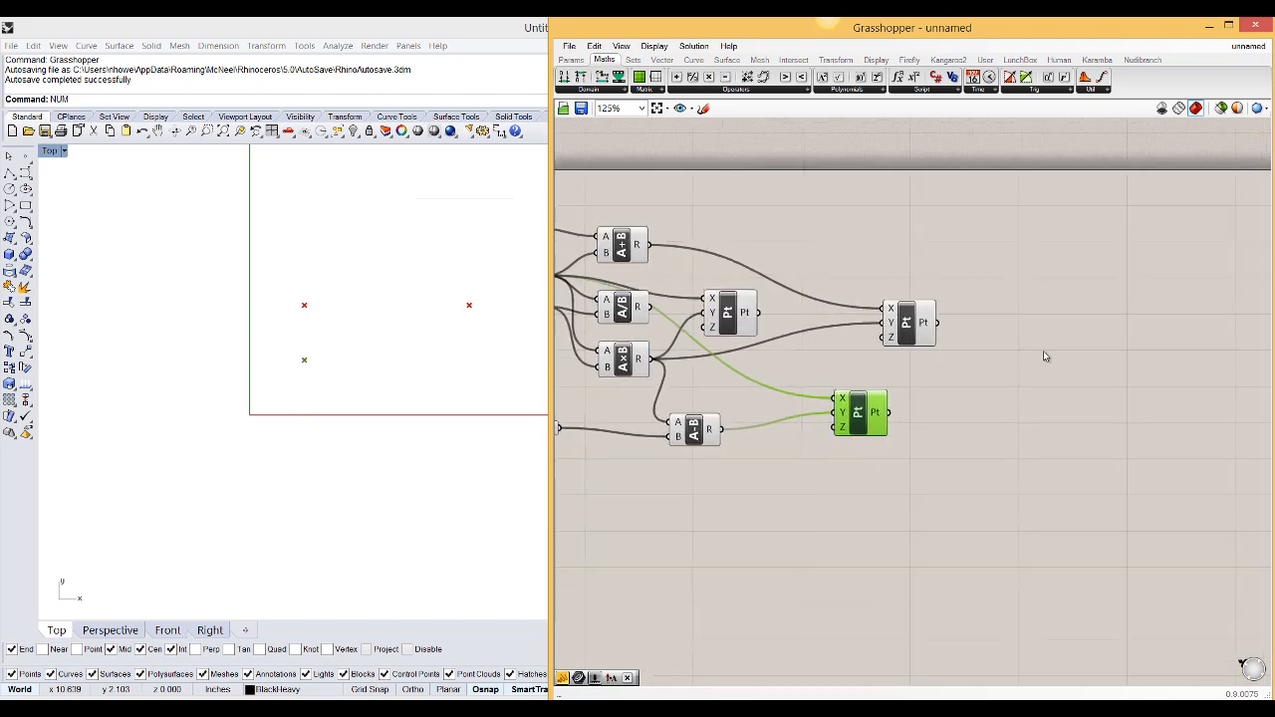
pyautogui.click(733, 61)
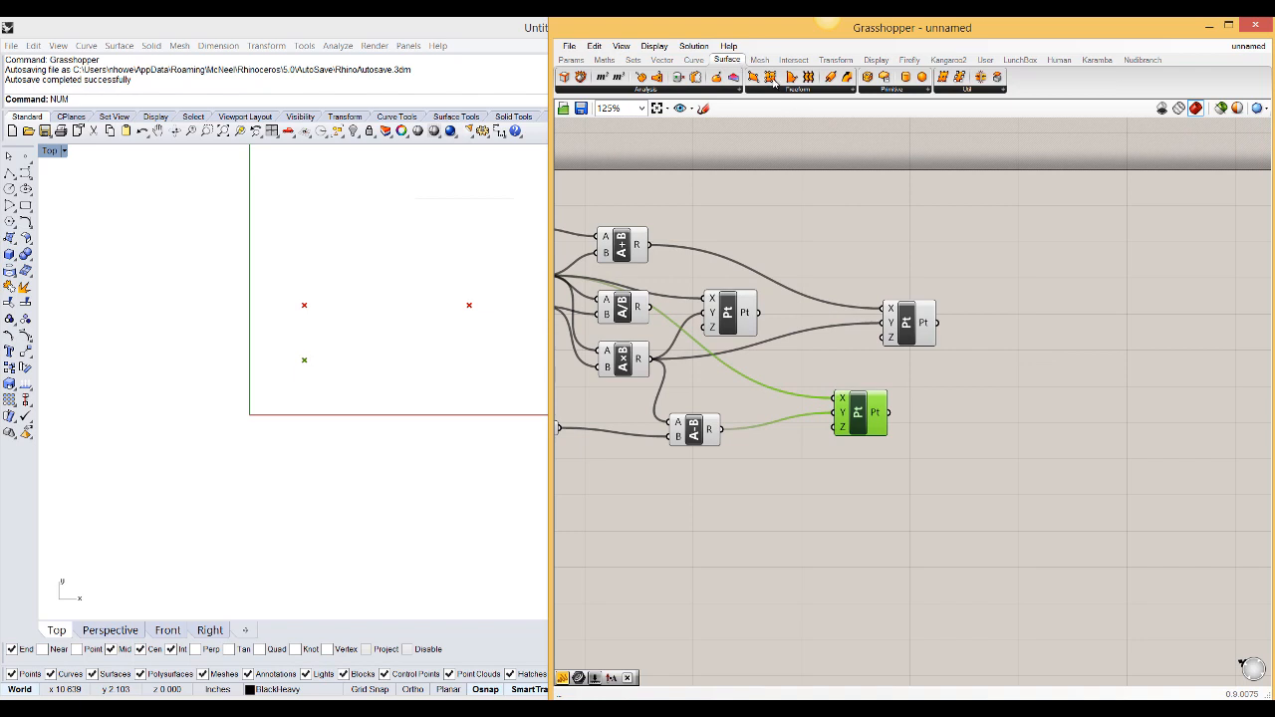
pyautogui.moveTo(774, 83); pyautogui.dragTo(1098, 303)
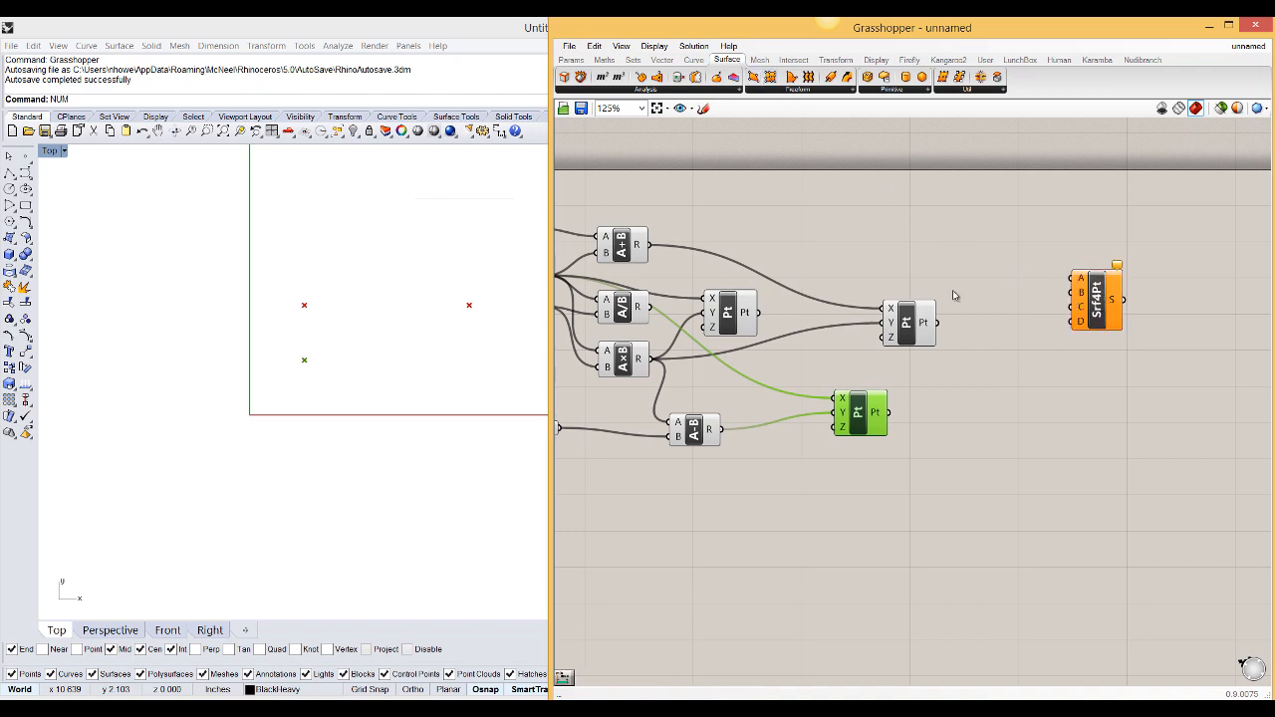
# Wire the original point to the surface's A input, the addition-driven point to B and the subtraction-driven point to C.
pyautogui.moveTo(765, 315); pyautogui.dragTo(1074, 280)
pyautogui.moveTo(917, 325); pyautogui.dragTo(1077, 307)
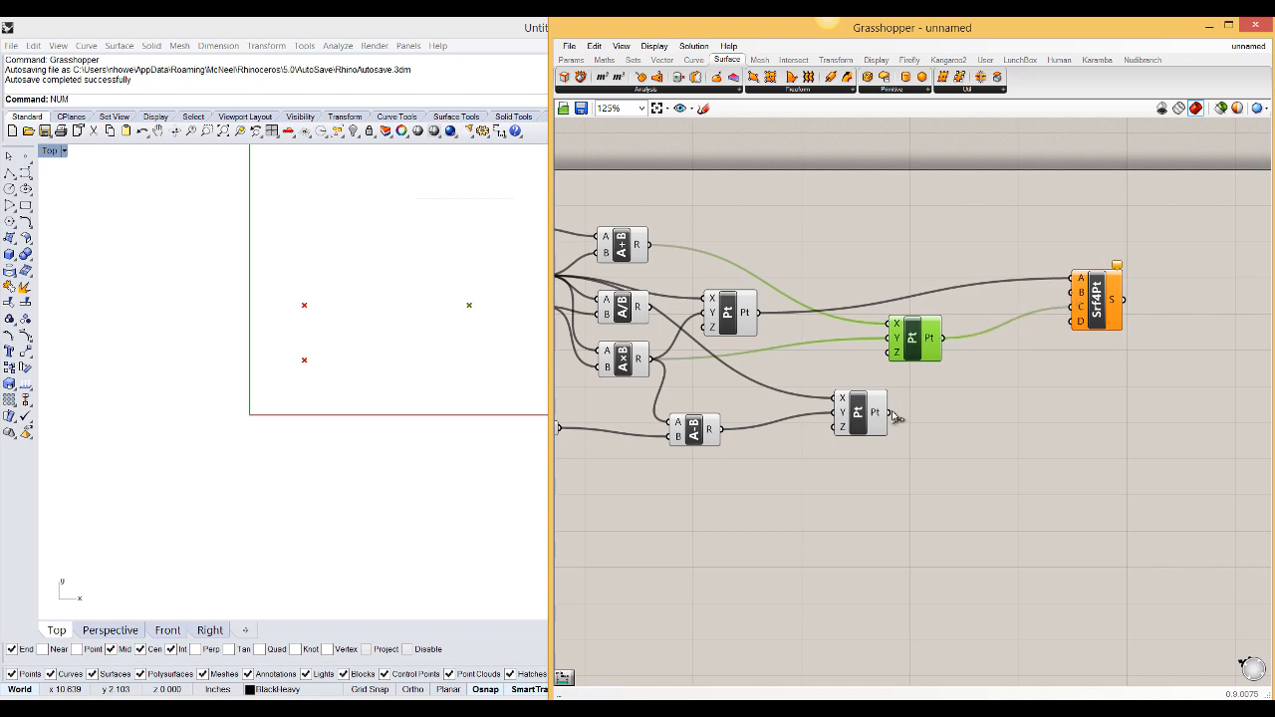
pyautogui.moveTo(889, 413); pyautogui.dragTo(1080, 322)
pyautogui.moveTo(944, 338); pyautogui.dragTo(1076, 293)
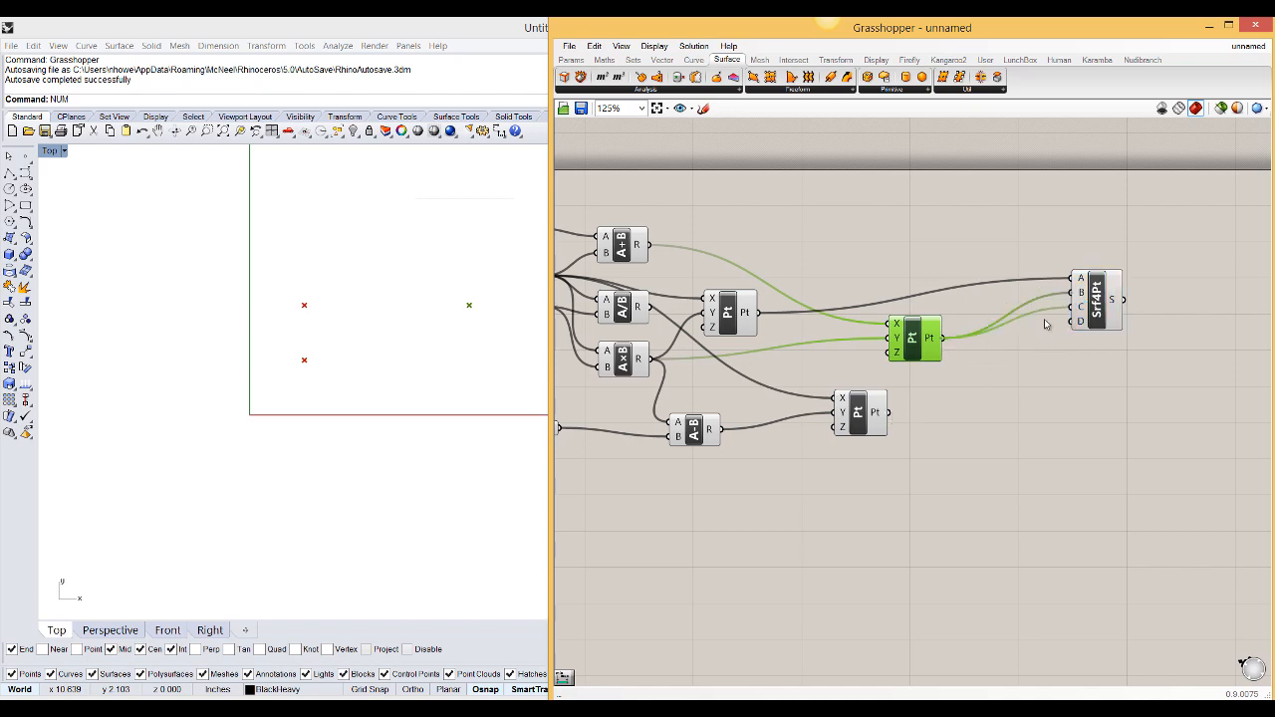
pyautogui.moveTo(886, 413); pyautogui.dragTo(1079, 311)
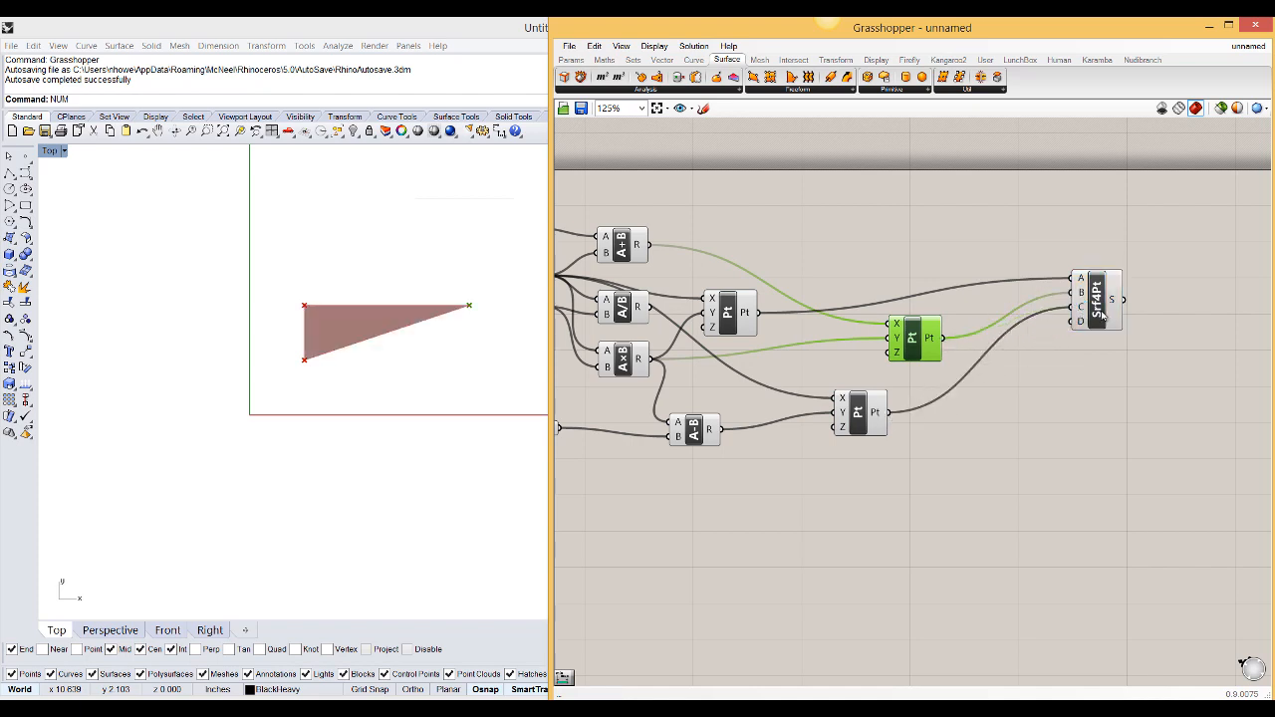
pyautogui.click(1102, 315)
# Reshape the surface by setting the addition's A slider to 7 and the subtraction's B slider to 8.
pyautogui.moveTo(720, 402); pyautogui.dragTo(753, 315, button='right')
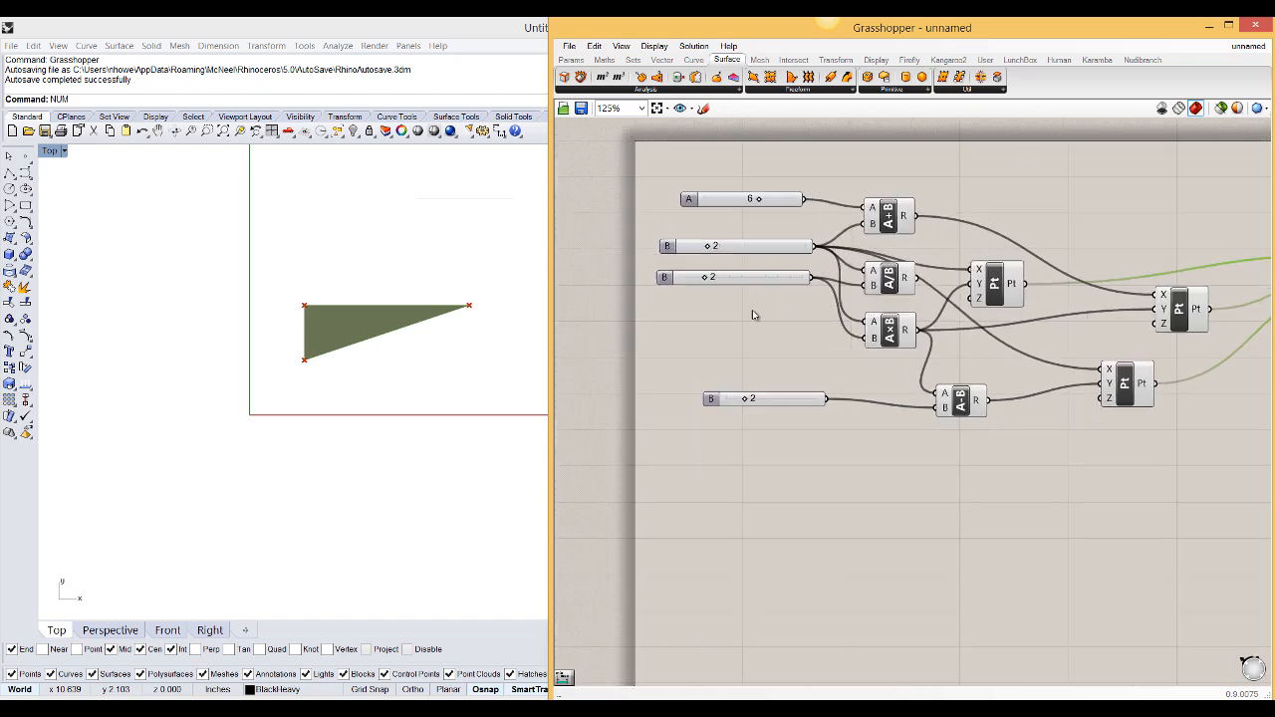
pyautogui.moveTo(711, 247)
pyautogui.mouseDown()
pyautogui.moveTo(734, 250)
pyautogui.moveTo(705, 249)
pyautogui.mouseUp()
pyautogui.moveTo(759, 201)
pyautogui.mouseDown()
pyautogui.moveTo(712, 205)
pyautogui.moveTo(764, 209)
pyautogui.mouseUp()
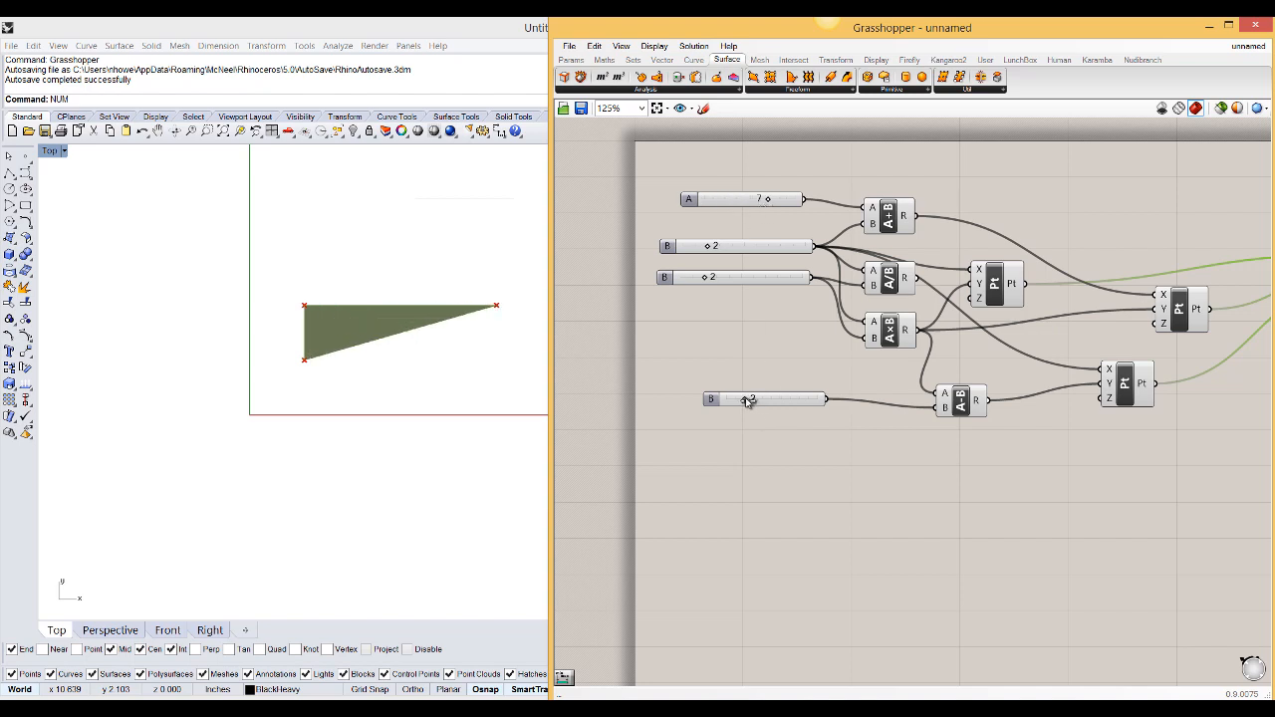
pyautogui.moveTo(745, 400); pyautogui.dragTo(790, 395)
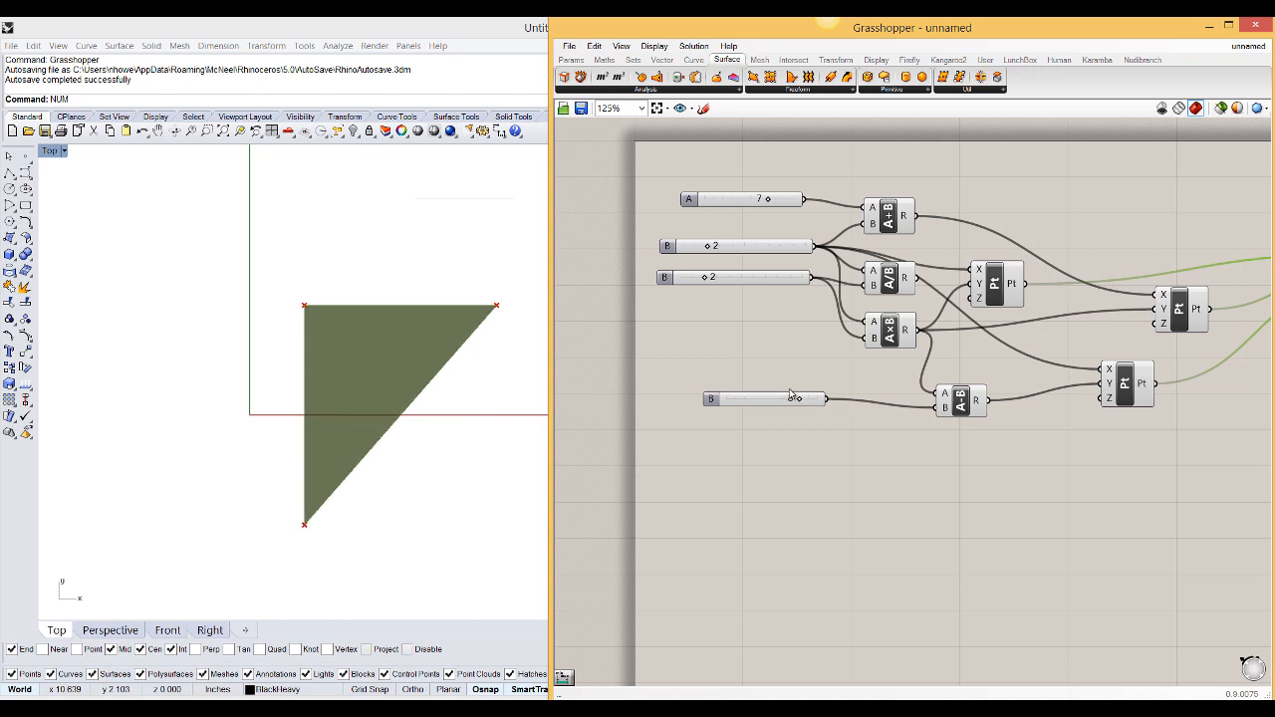
pyautogui.click(780, 360)
# Move the subtraction directly beneath the multiplication and arrange the three point components in an aligned, evenly spaced column.
pyautogui.moveTo(820, 358); pyautogui.dragTo(695, 340, button='right')
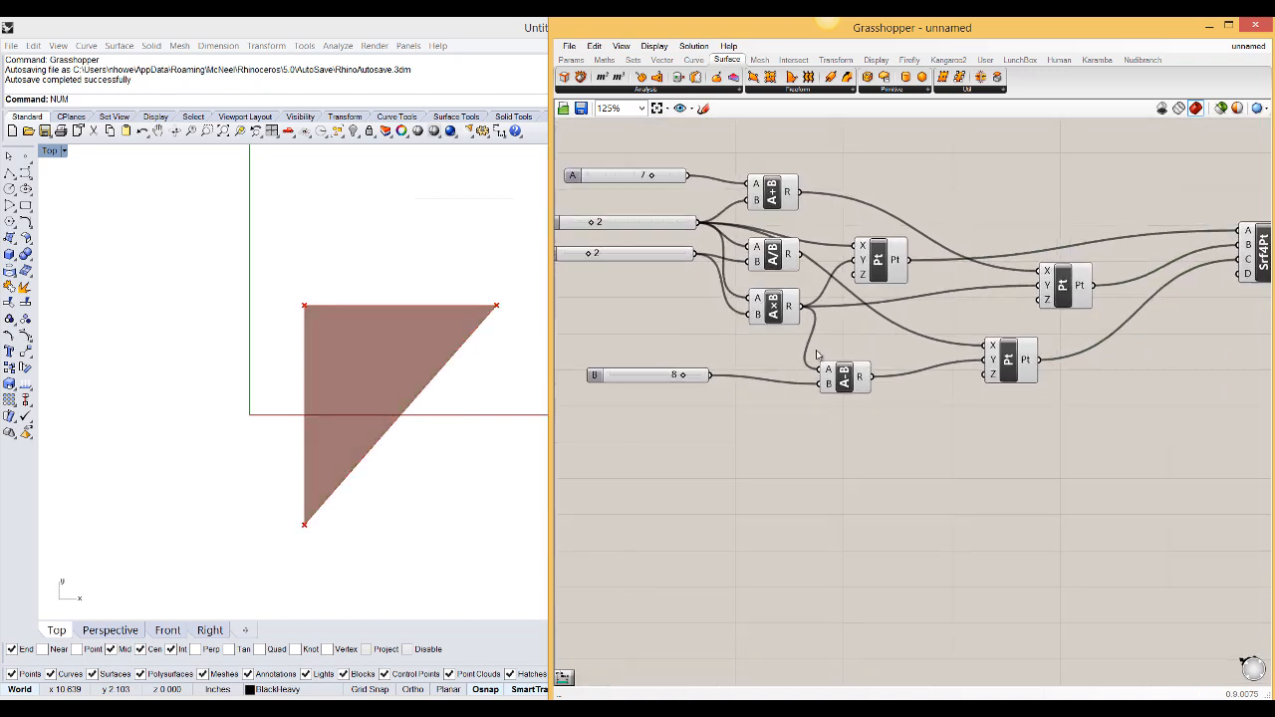
pyautogui.moveTo(845, 375); pyautogui.dragTo(782, 369)
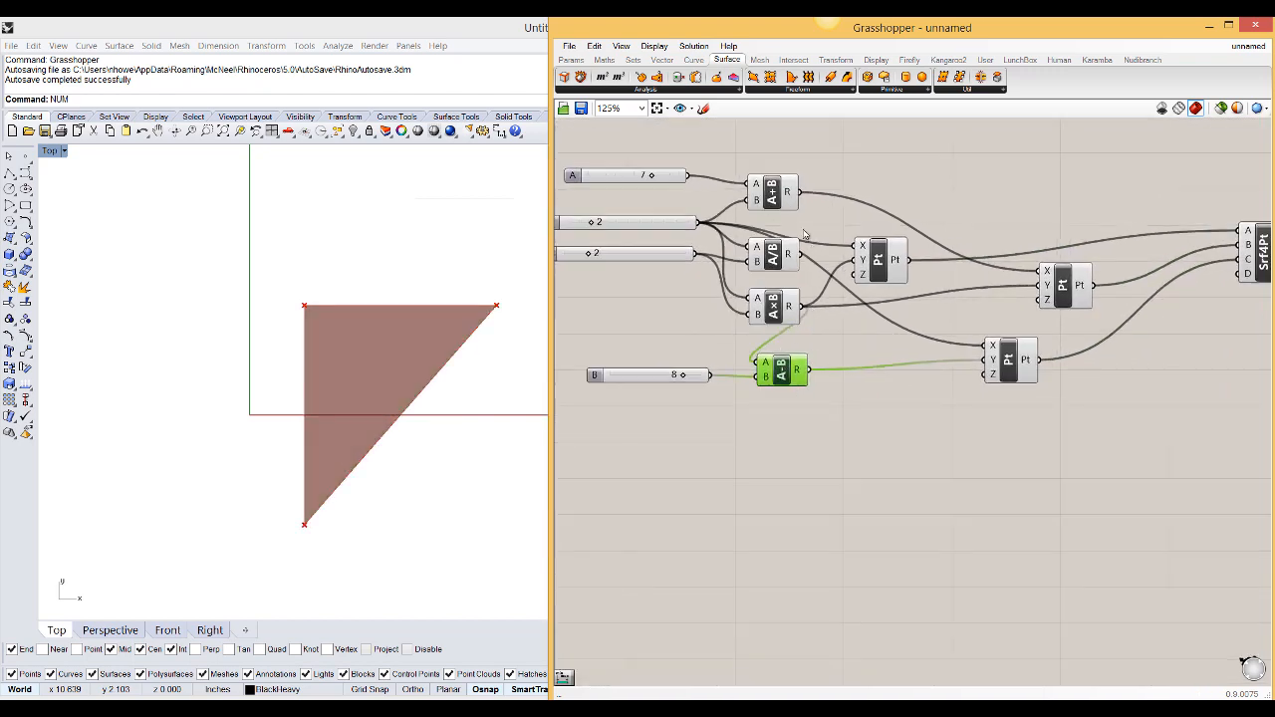
pyautogui.moveTo(877, 261); pyautogui.dragTo(1012, 218)
pyautogui.moveTo(1074, 292); pyautogui.dragTo(1024, 292)
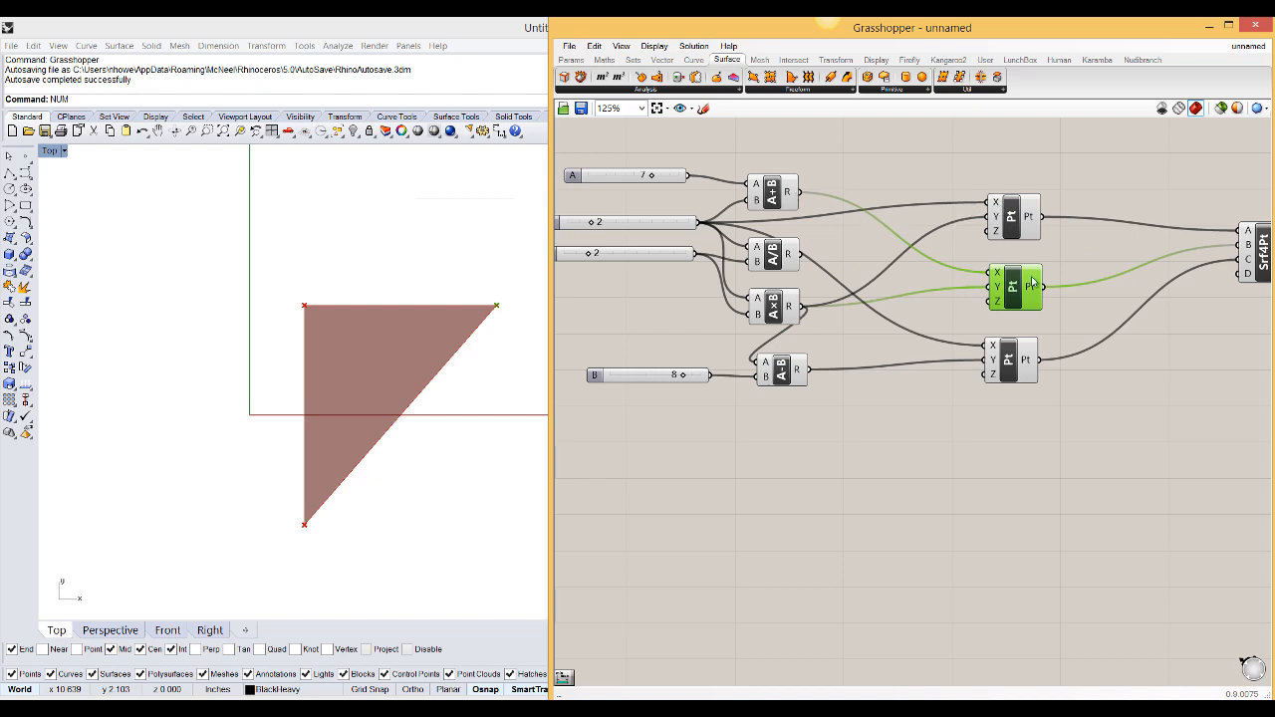
pyautogui.moveTo(1010, 361); pyautogui.dragTo(1016, 194)
pyautogui.click(1026, 304)
pyautogui.moveTo(952, 214); pyautogui.dragTo(867, 205, button='right')
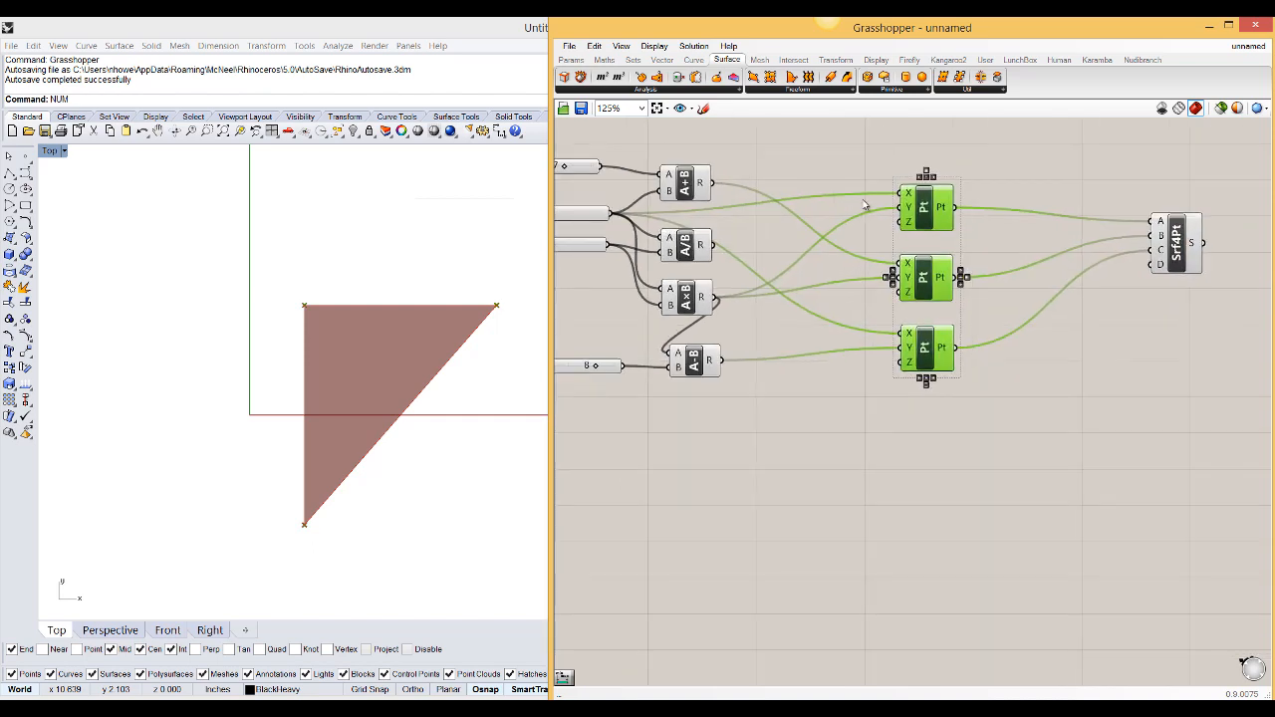